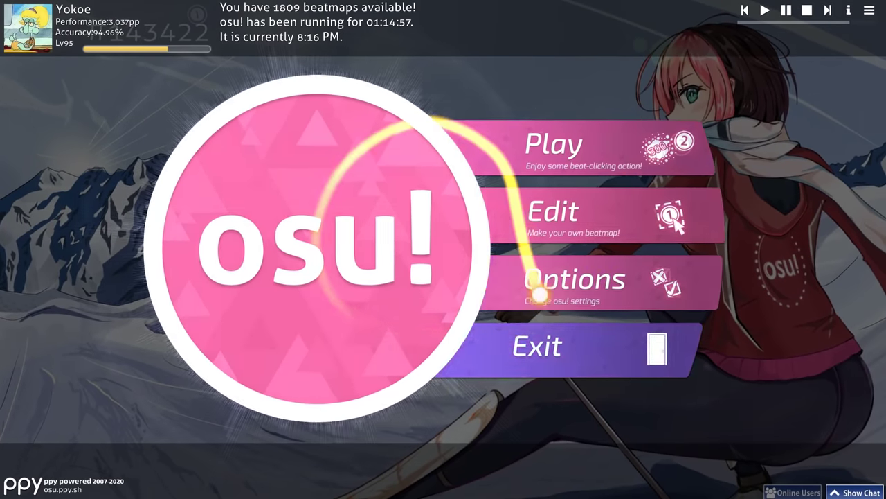
# Step: Make tranquil sublimity the current skin in osu!'s skin options
pyautogui.hotkey('ctrl', 'o')
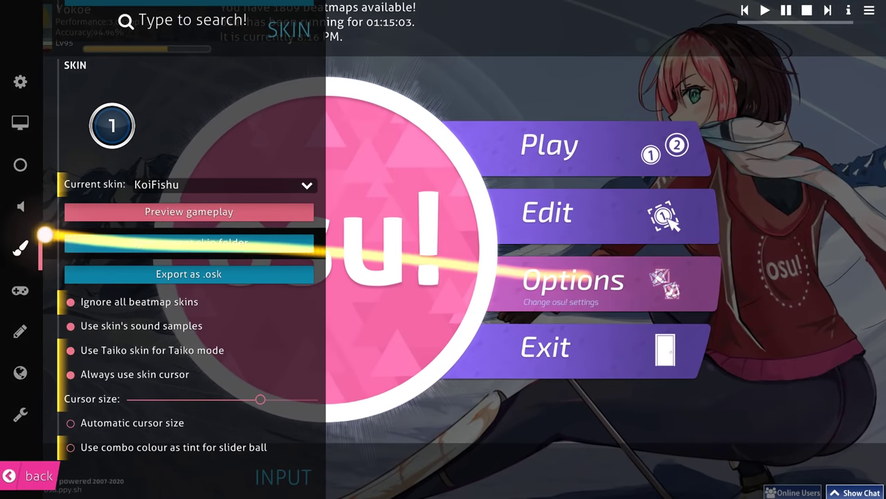
pyautogui.scroll(-10, 184, 303)
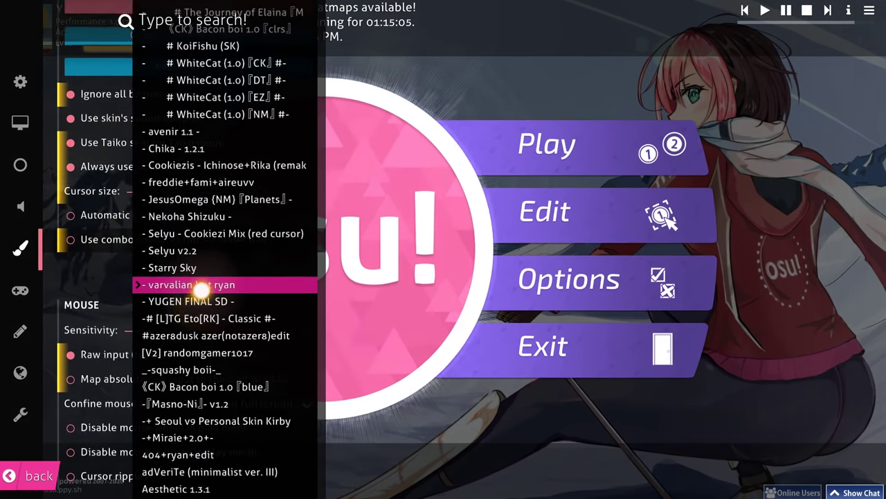
pyautogui.scroll(-15, 183, 256)
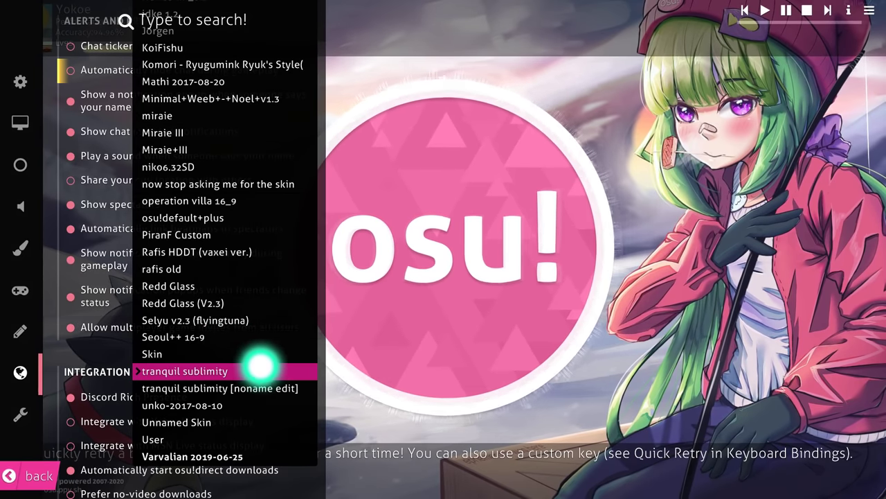
pyautogui.click(235, 365)
# Step: Drag the Cursor size slider to the left to shrink the cursor
pyautogui.scroll(5, 198, 240)
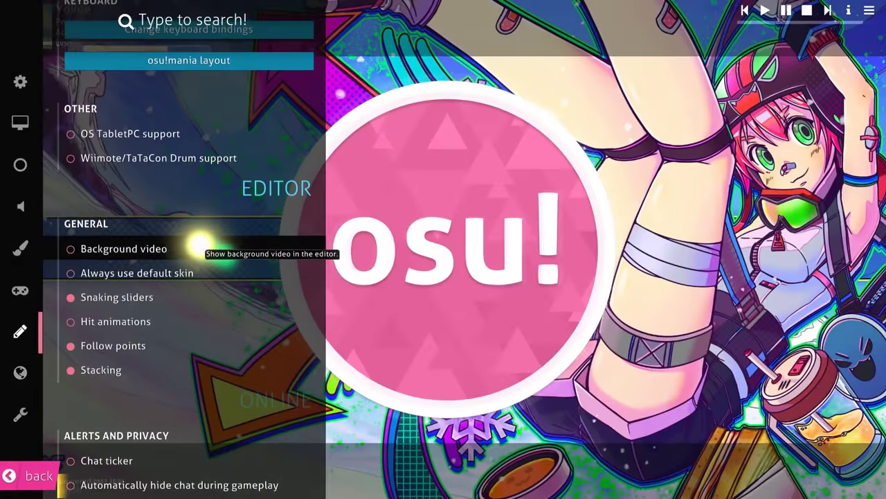
pyautogui.scroll(5, 197, 333)
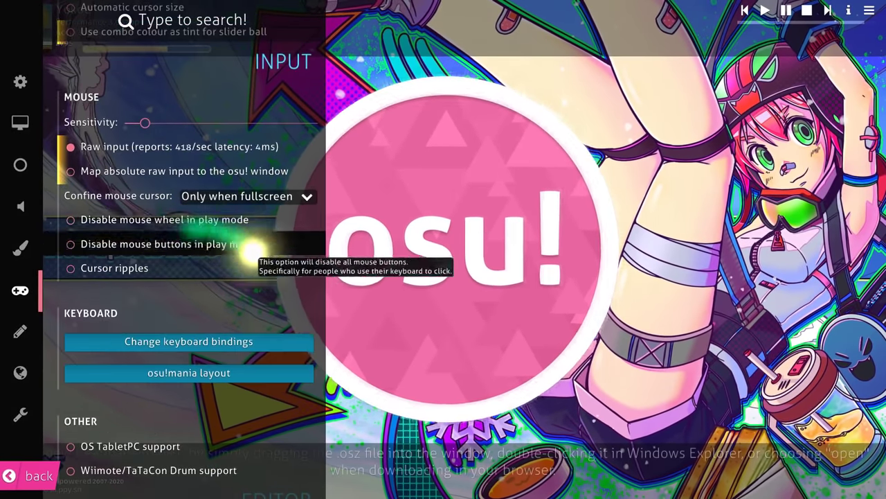
pyautogui.scroll(-6, 189, 280)
pyautogui.scroll(10, 189, 279)
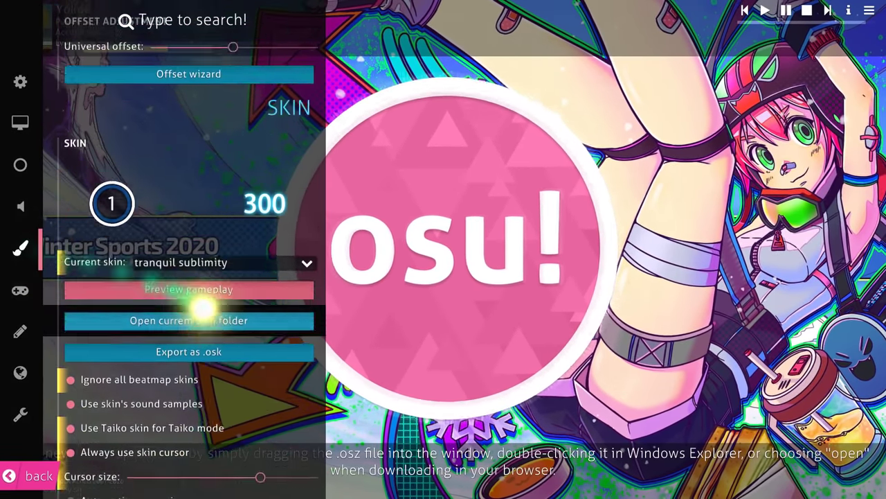
pyautogui.scroll(-3, 208, 353)
pyautogui.moveTo(260, 291); pyautogui.dragTo(176, 288)
pyautogui.scroll(3, 229, 249)
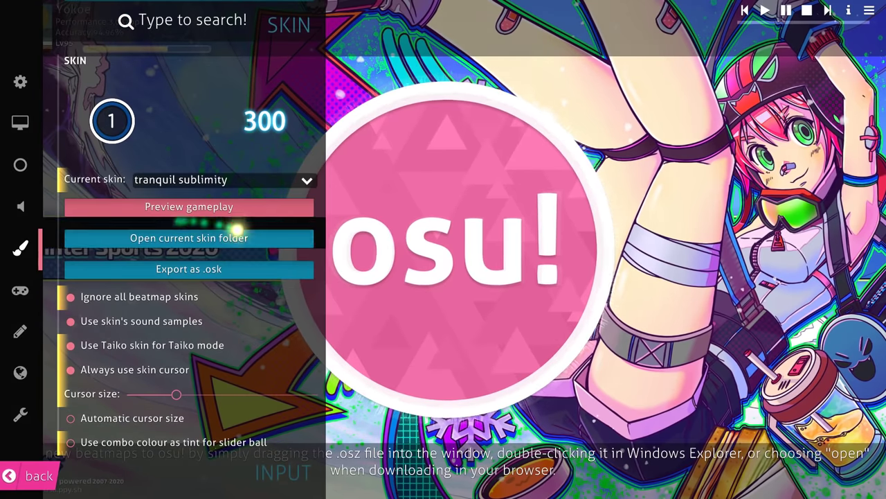
# Step: Open the tranquil sublimity skin folder in File Explorer
pyautogui.click(252, 238)
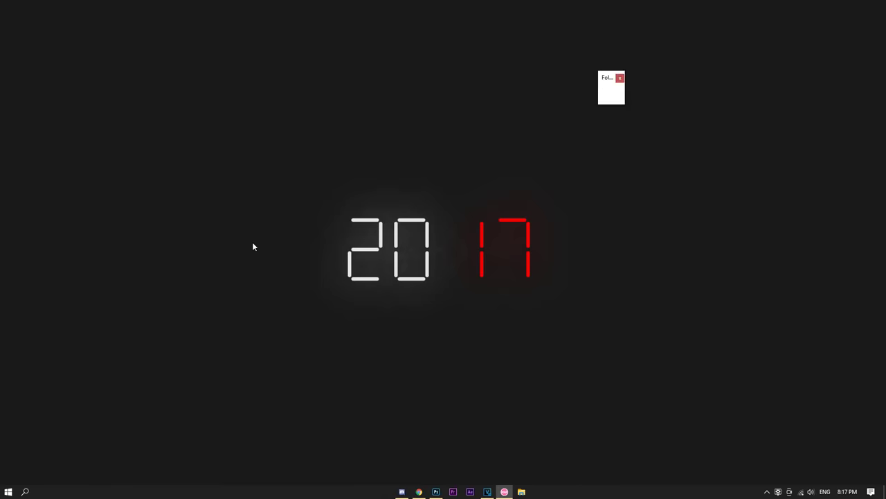
pyautogui.moveTo(586, 172); pyautogui.dragTo(588, 192)
pyautogui.scroll(5, 538, 233)
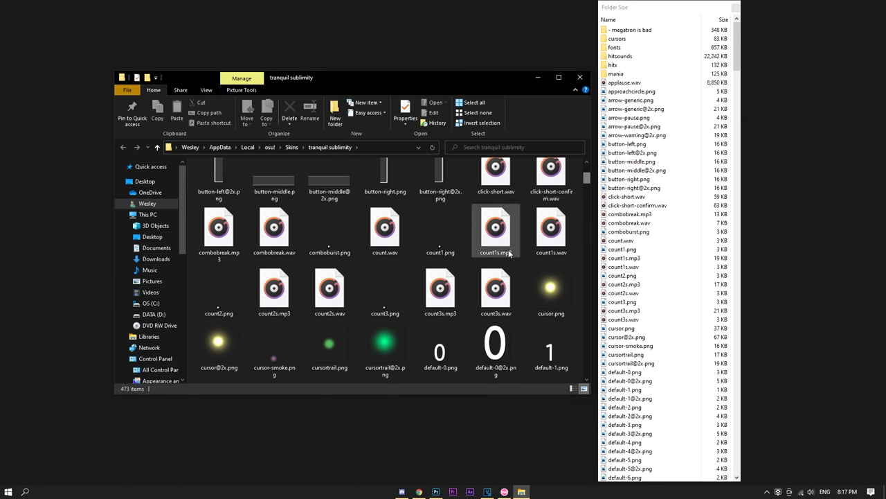
pyautogui.scroll(-3, 538, 233)
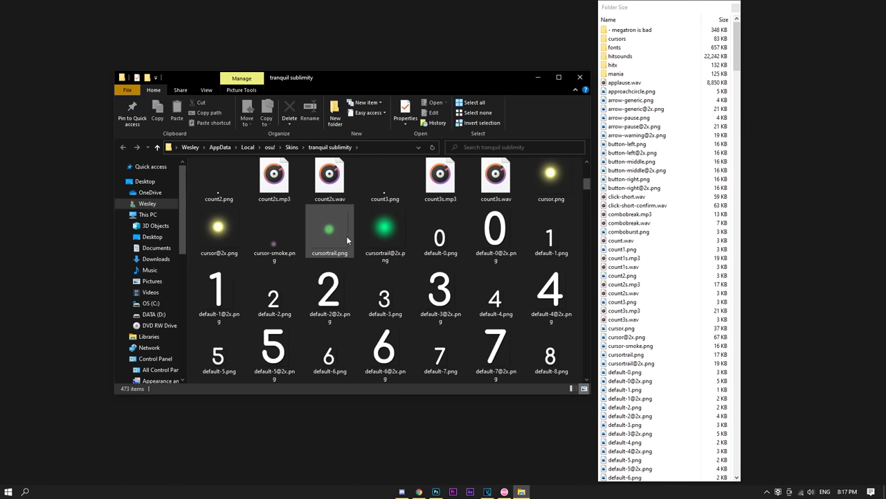
pyautogui.scroll(2, 388, 230)
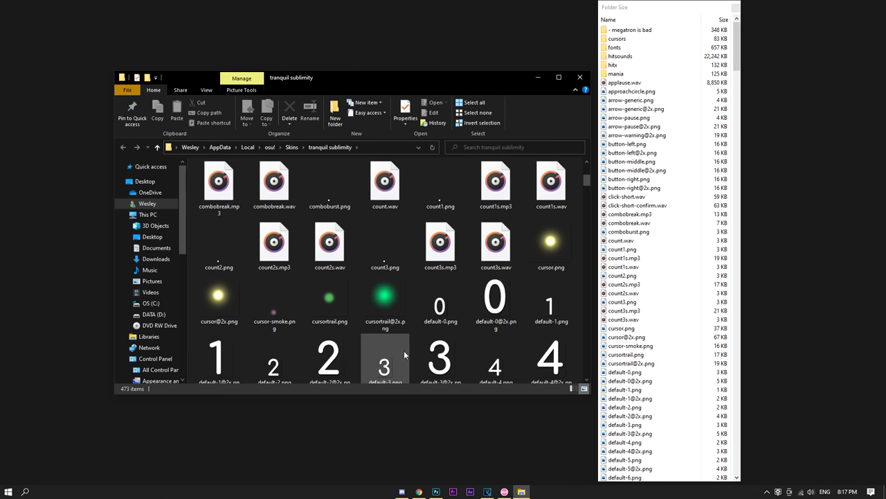
# Step: Drag cursor.png from the skin folder onto Photoshop to open it
pyautogui.moveTo(433, 494)
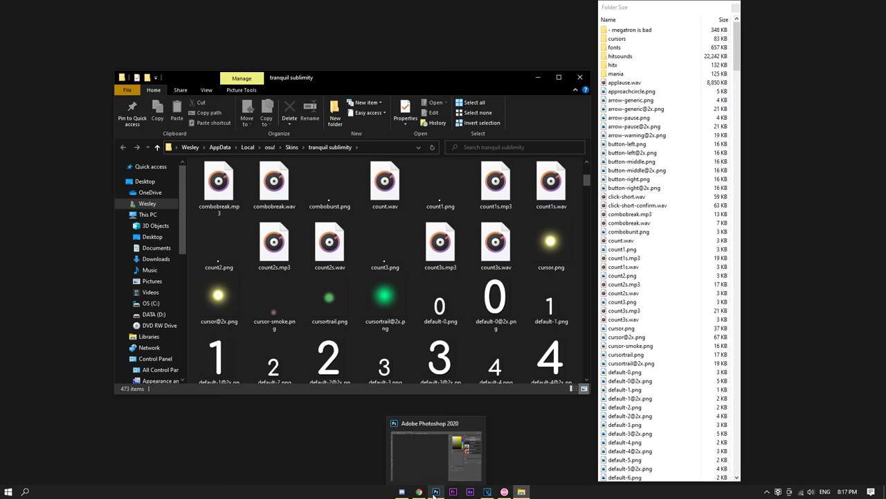
pyautogui.click(435, 493)
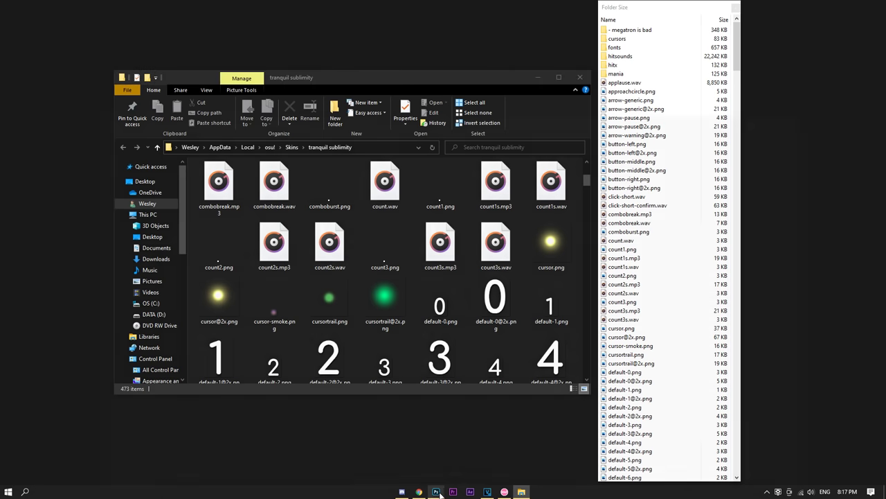
pyautogui.moveTo(518, 493)
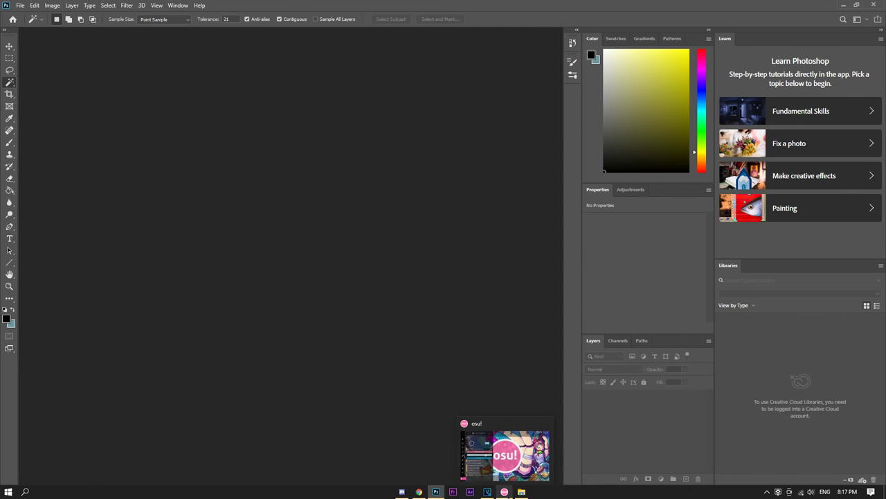
pyautogui.click(520, 492)
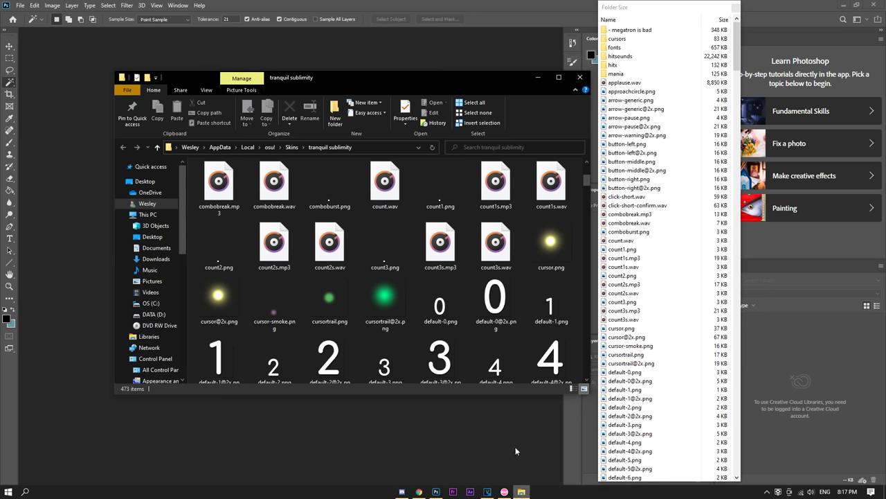
pyautogui.click(551, 244)
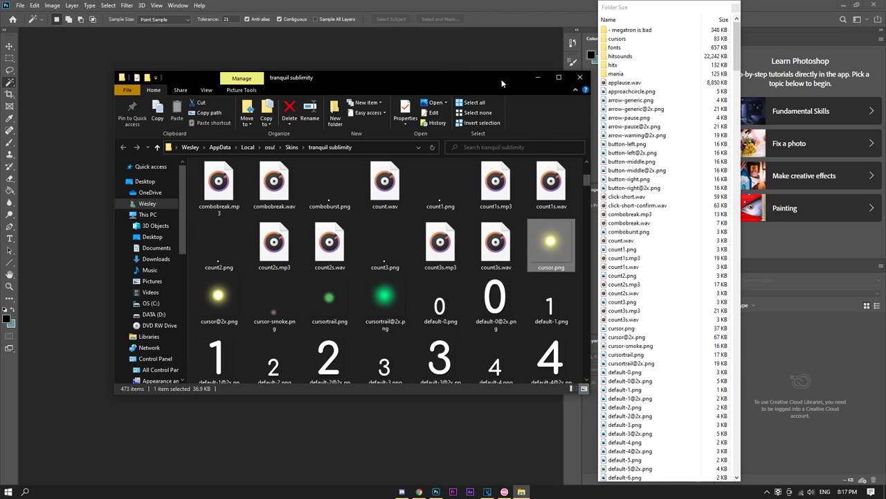
pyautogui.moveTo(502, 82); pyautogui.dragTo(472, 137)
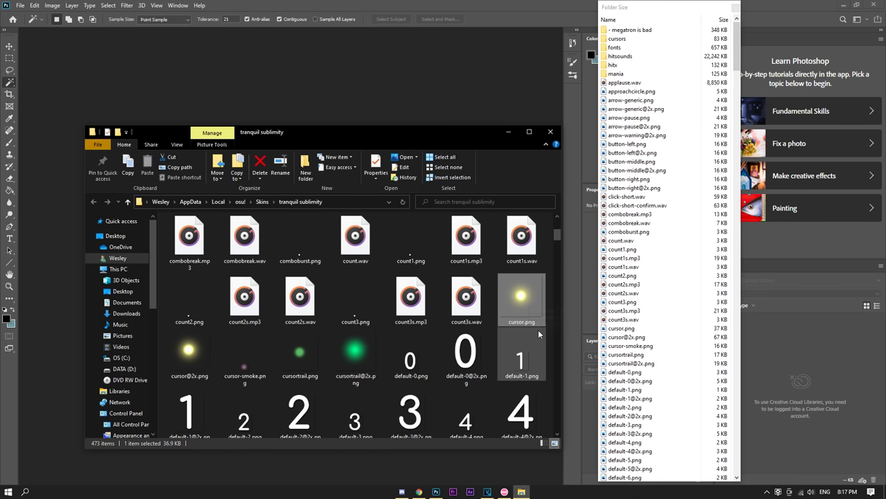
pyautogui.moveTo(533, 300); pyautogui.dragTo(325, 99)
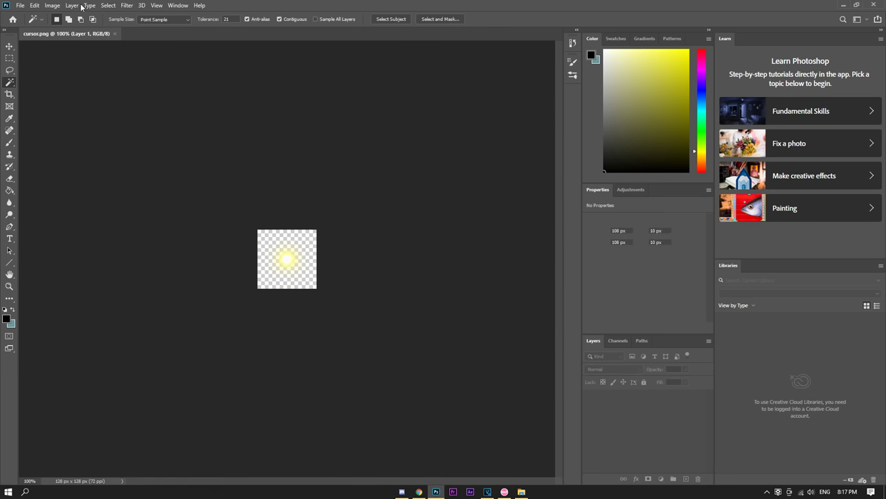
# Step: Resize cursor.png to 77 × 77 px in Image Size with proportions linked
pyautogui.click(53, 5)
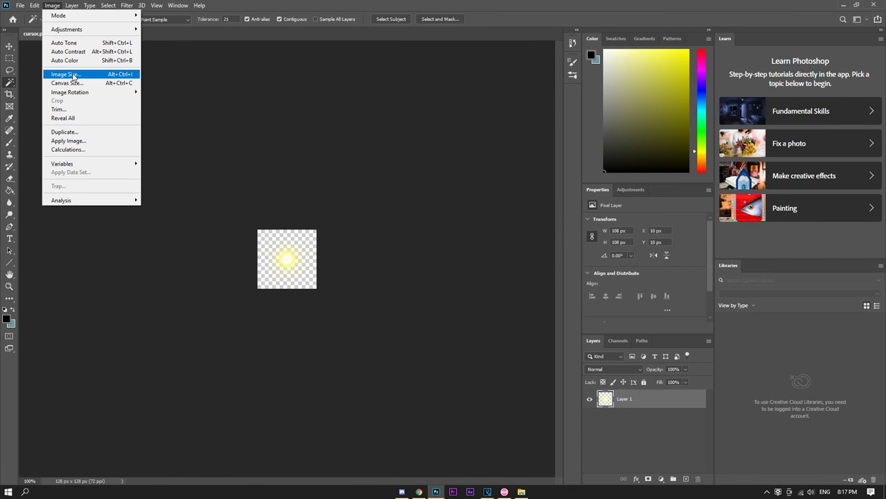
pyautogui.click(66, 74)
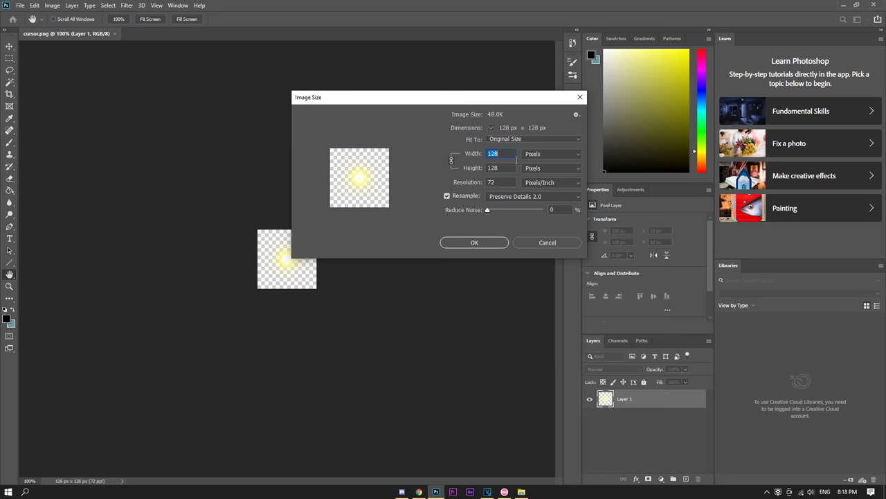
pyautogui.write('77')
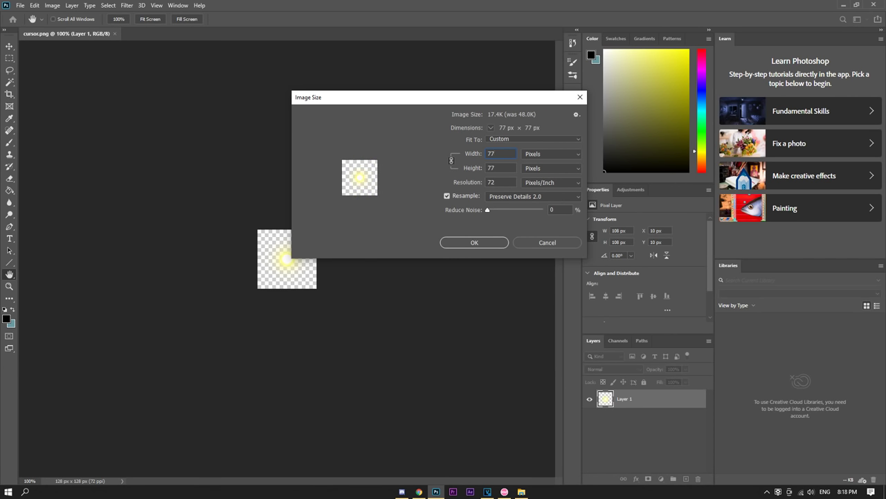
pyautogui.click(486, 245)
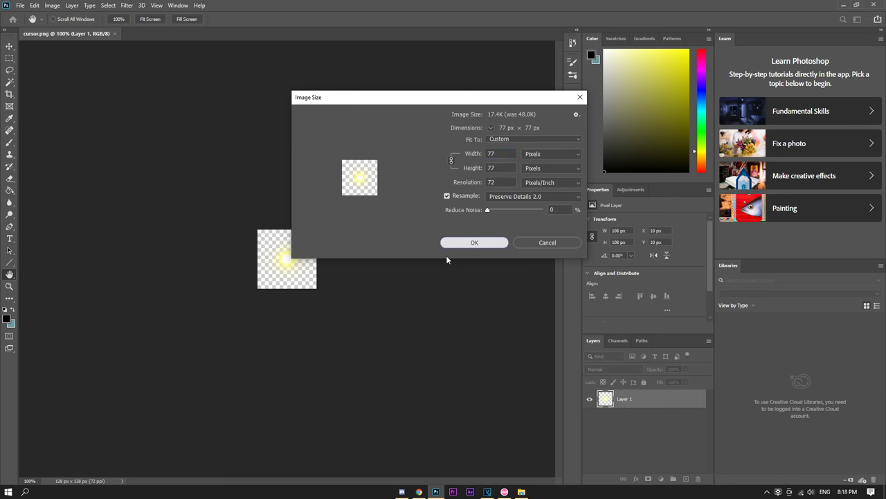
pyautogui.press('Return')
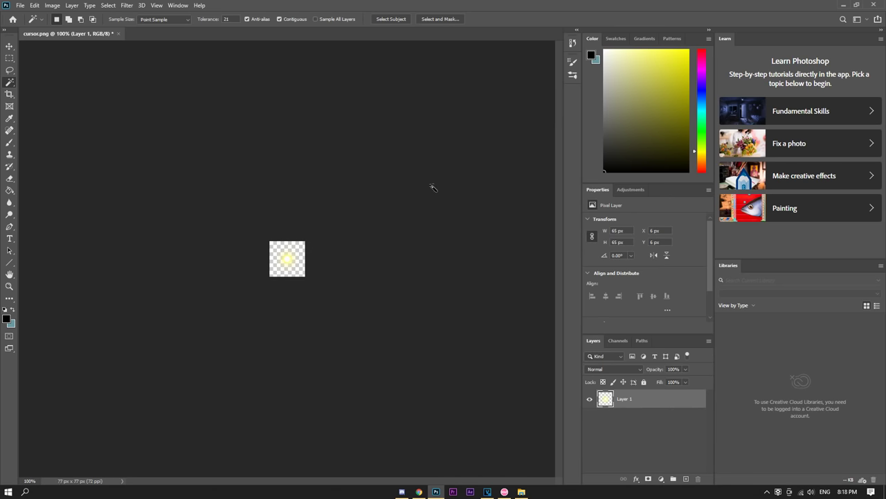
# Step: Quick Export the image as PNG, replacing cursor.png in the skin folder
pyautogui.click(24, 9)
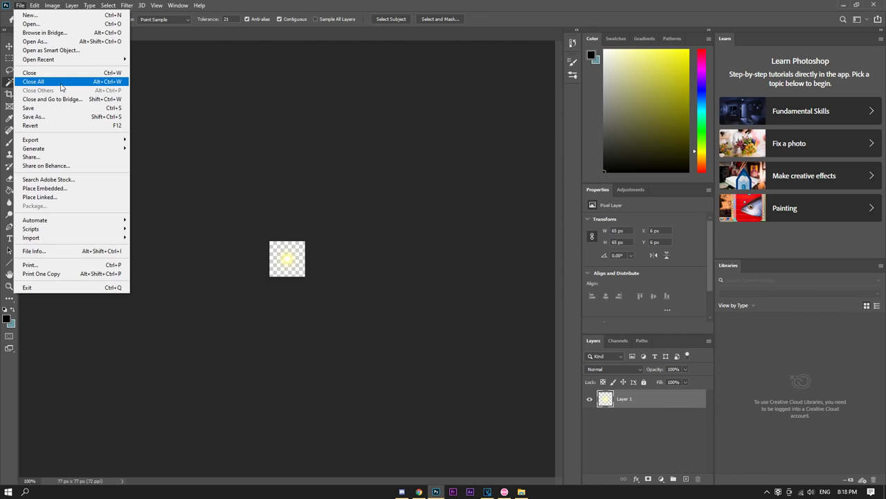
pyautogui.moveTo(62, 140)
pyautogui.click(178, 141)
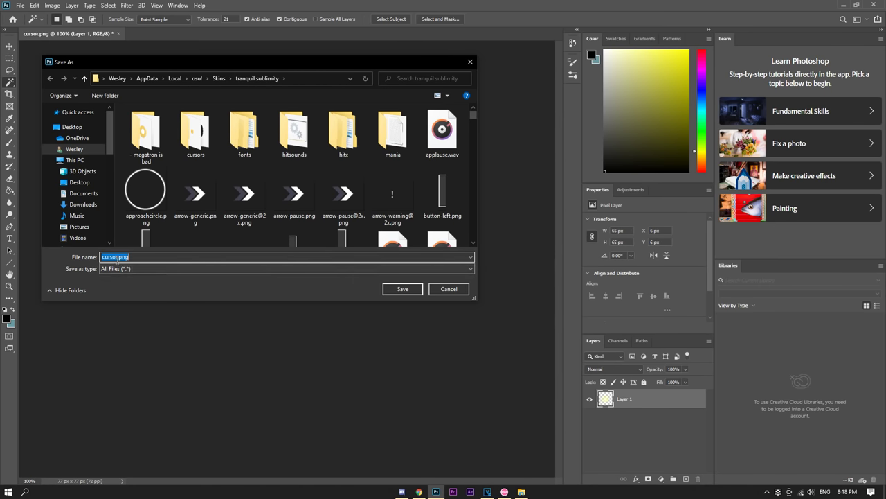
pyautogui.click(401, 291)
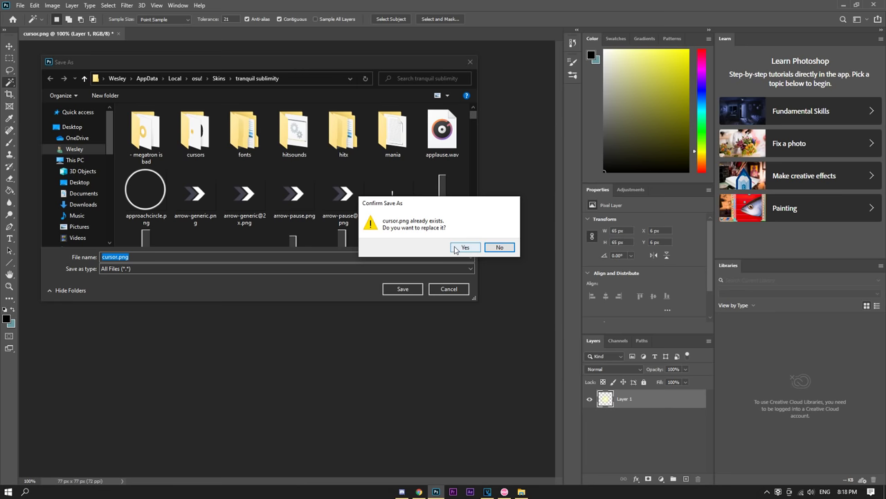
pyautogui.click(465, 248)
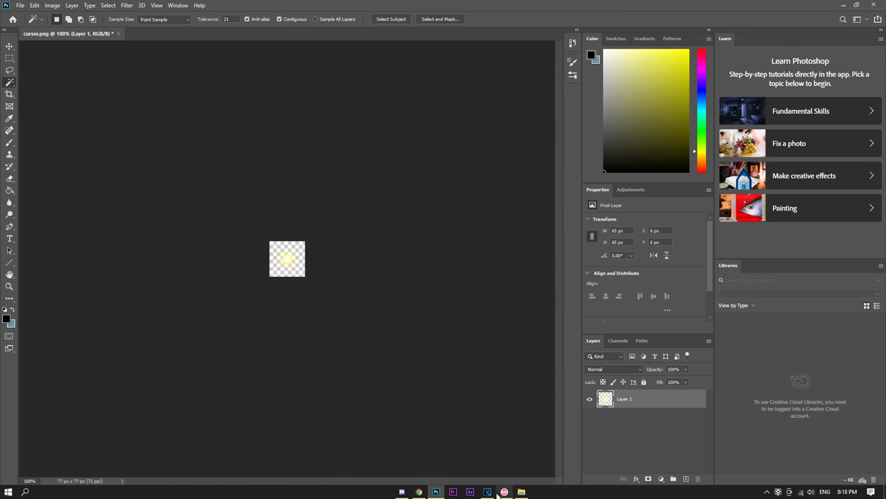
# Step: Close the cursor.png document without saving and return to the skin folder
pyautogui.click(119, 34)
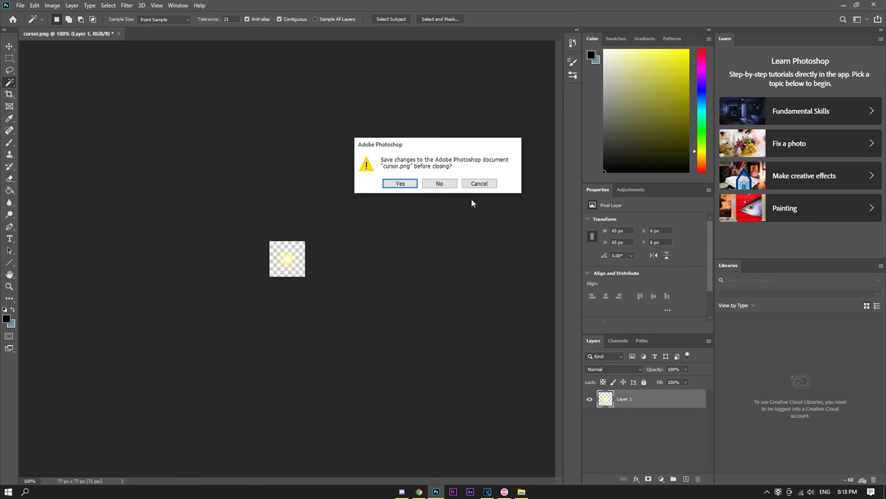
pyautogui.click(441, 183)
pyautogui.click(521, 491)
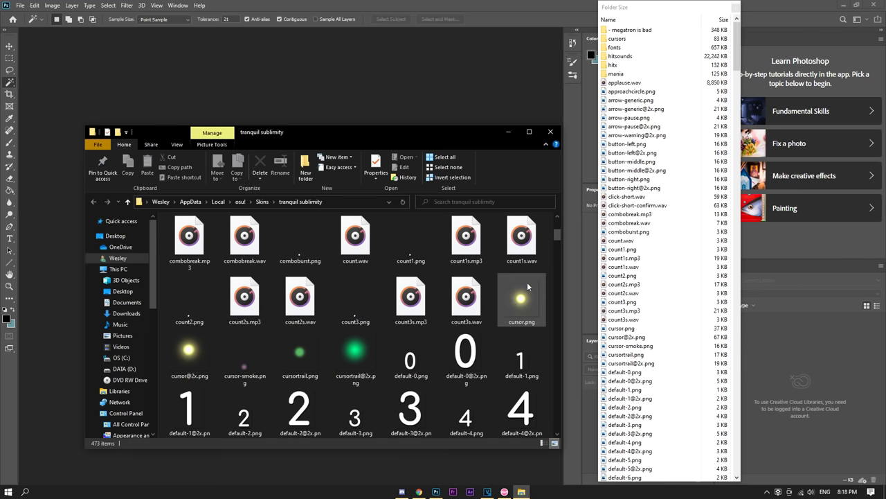
pyautogui.click(189, 356)
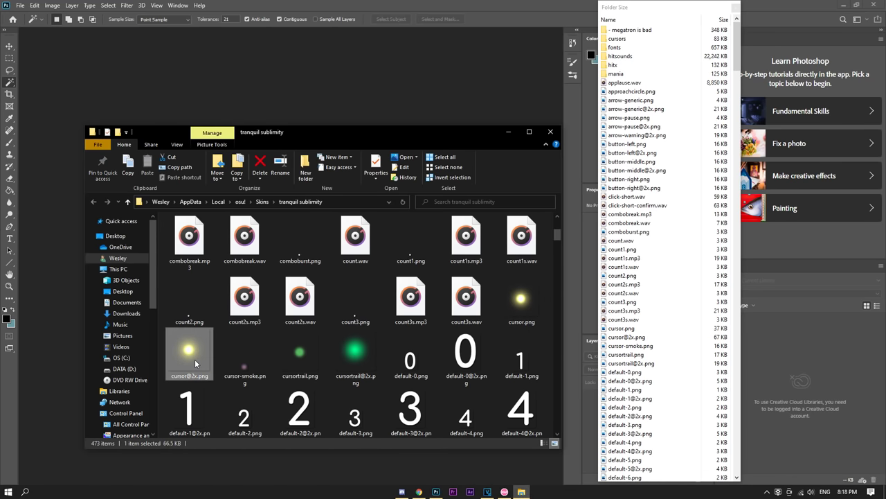
pyautogui.moveTo(189, 355); pyautogui.dragTo(277, 114)
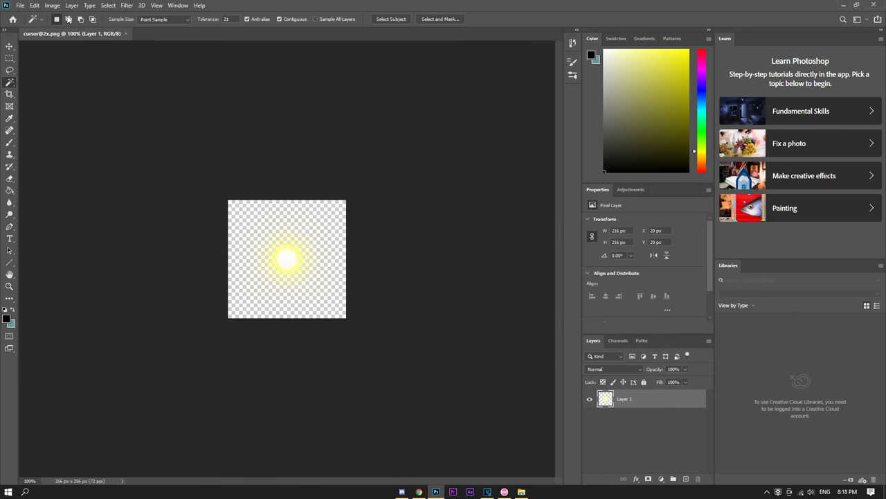
pyautogui.click(52, 5)
pyautogui.click(83, 74)
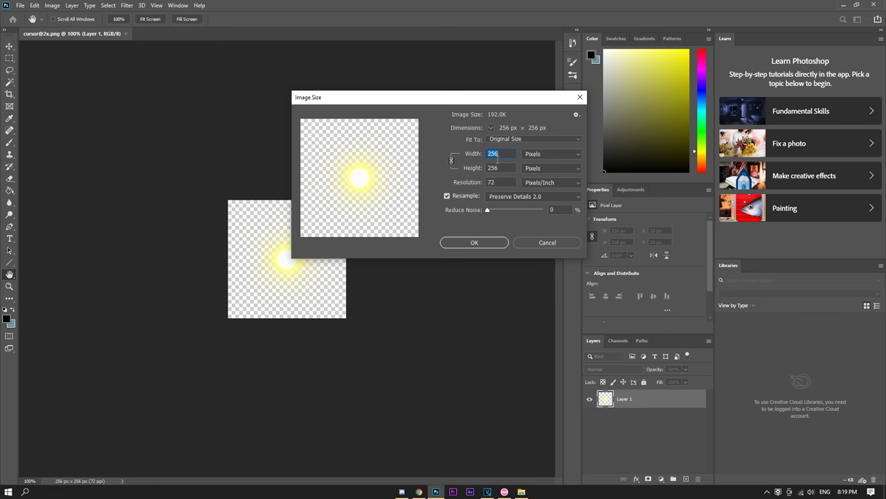
pyautogui.write('153')
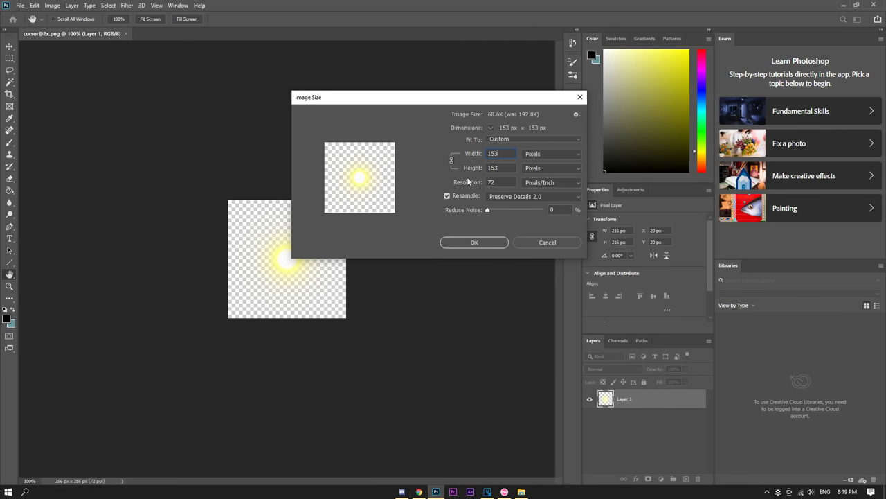
pyautogui.click(494, 244)
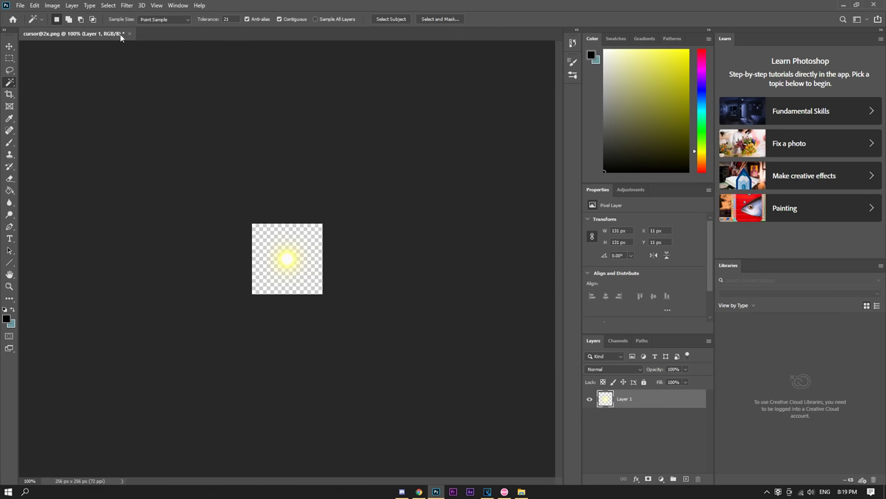
pyautogui.click(18, 5)
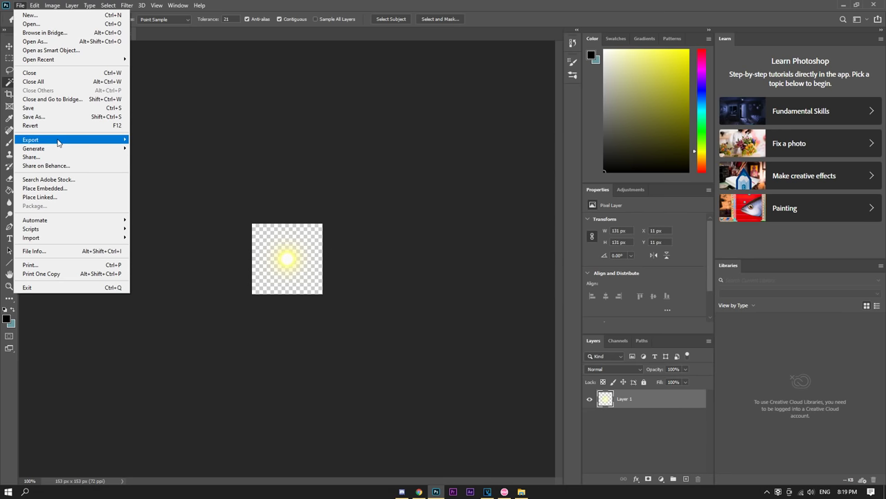
pyautogui.moveTo(61, 142)
pyautogui.click(167, 141)
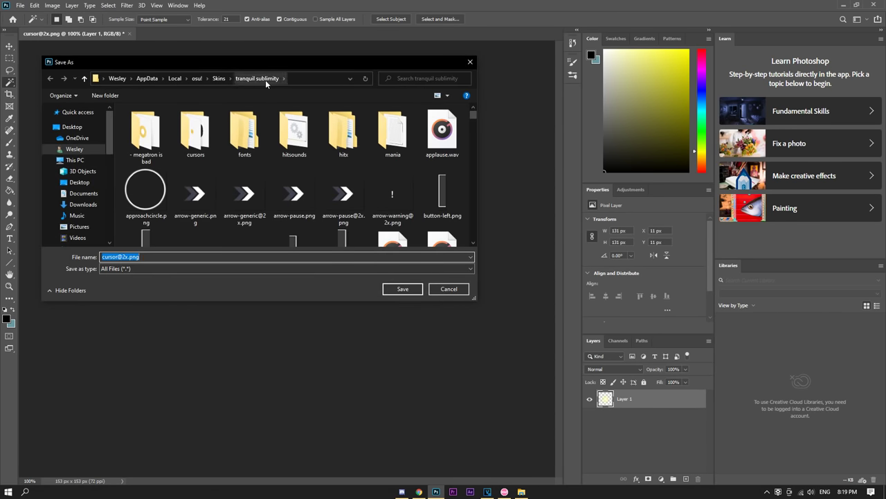
pyautogui.click(396, 289)
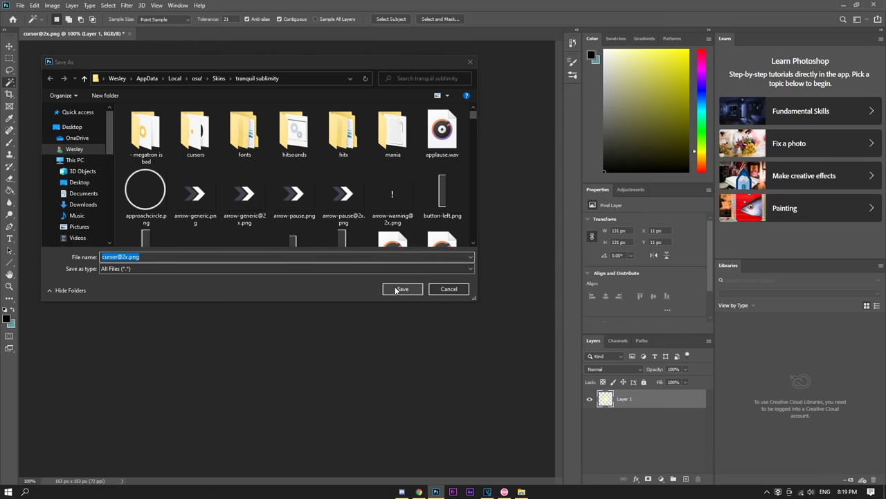
pyautogui.click(466, 247)
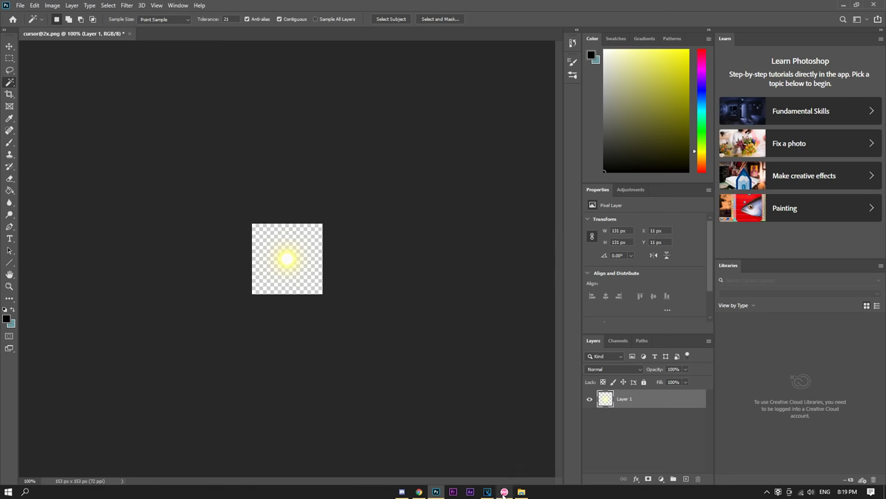
pyautogui.click(521, 491)
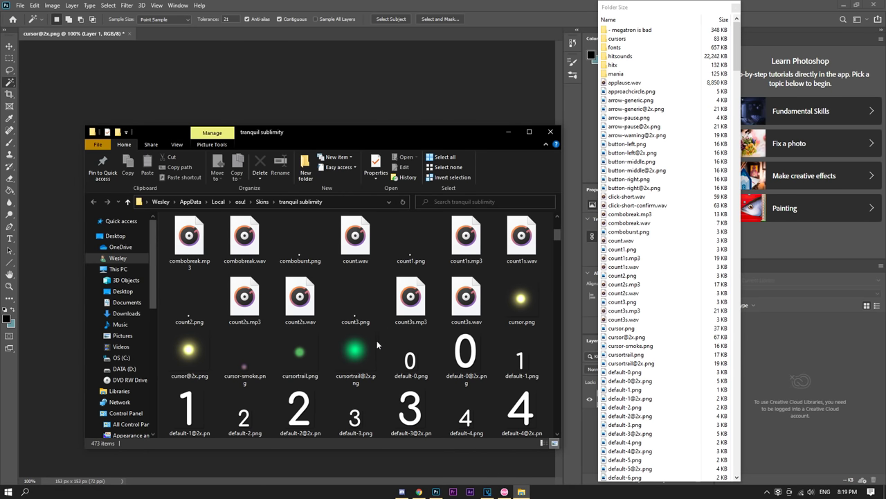
# Step: Select cursortrail.png in the skin folder
pyautogui.scroll(-1, 367, 334)
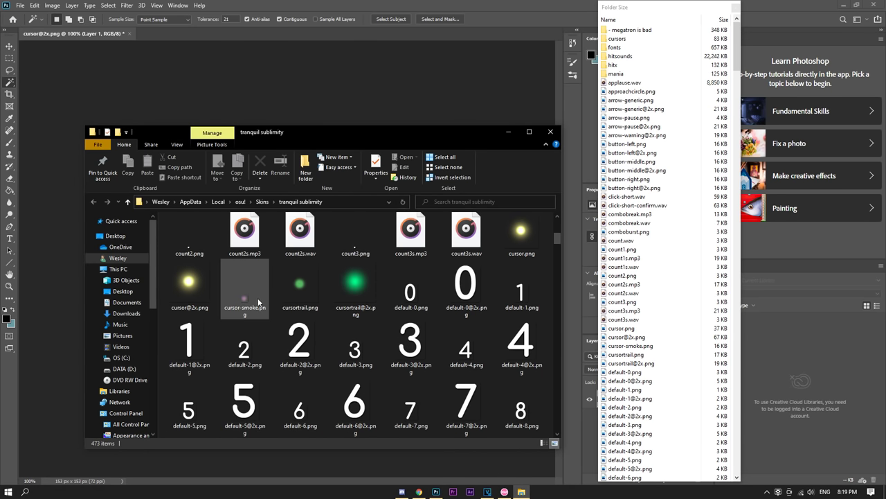
pyautogui.moveTo(238, 299)
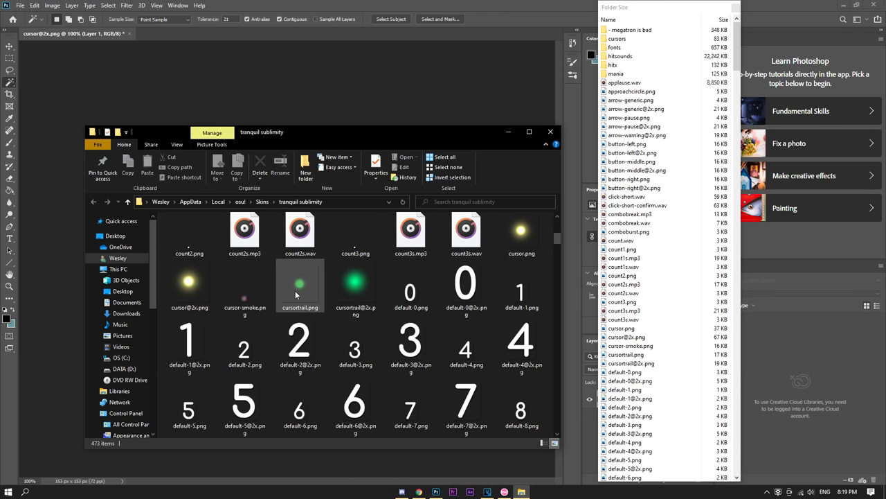
pyautogui.click(359, 293)
pyautogui.scroll(1, 360, 294)
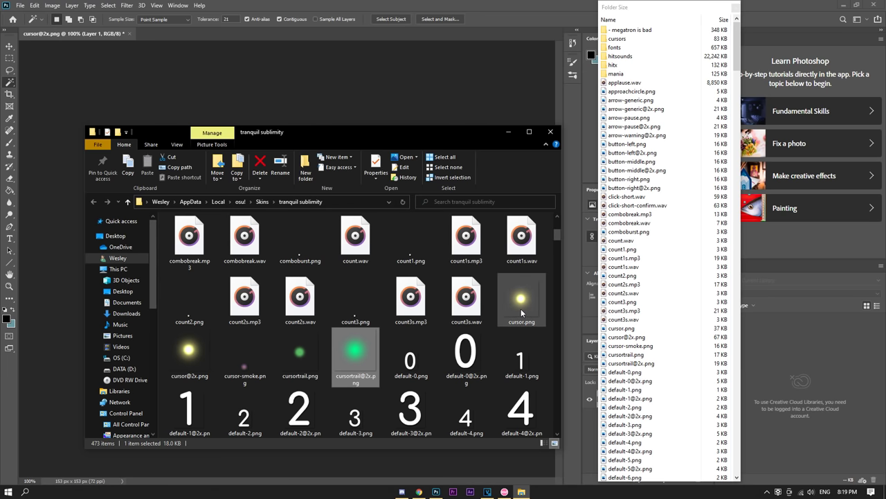
pyautogui.click(315, 350)
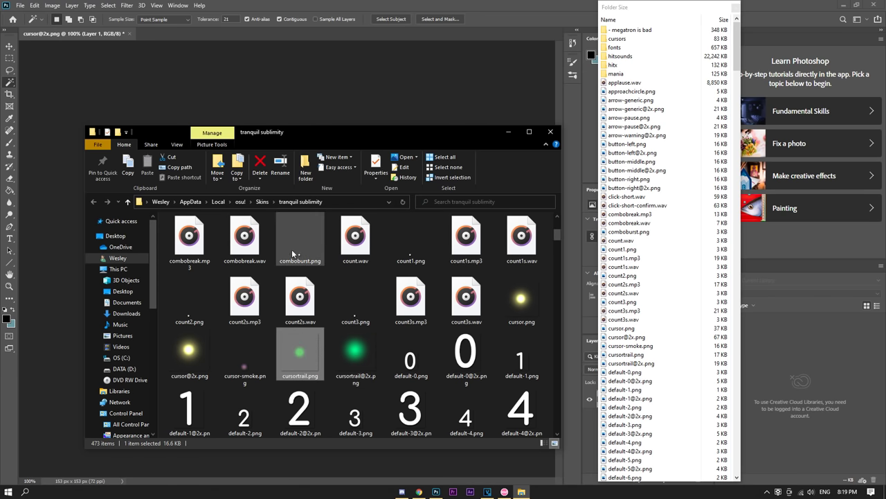
pyautogui.click(130, 33)
pyautogui.click(440, 184)
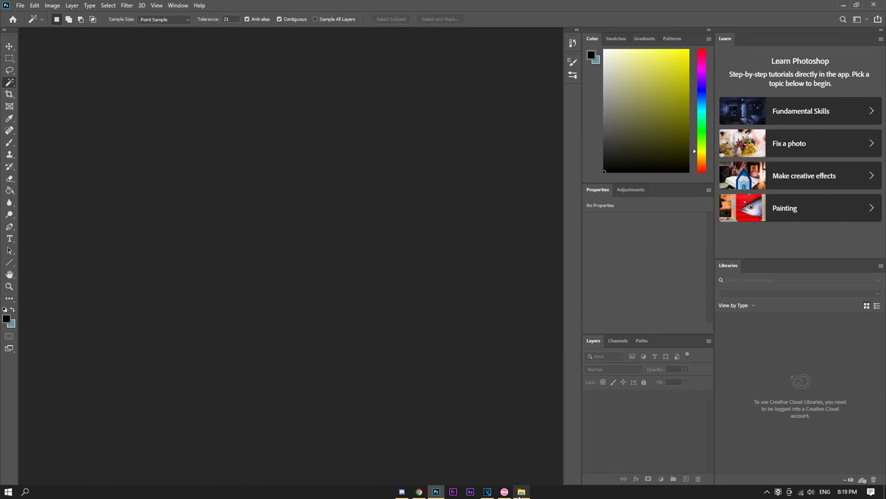
pyautogui.click(521, 491)
pyautogui.moveTo(300, 353); pyautogui.dragTo(321, 93)
# Step: Resize cursortrail.png from 80 to 48 px square in Image Size
pyautogui.click(52, 5)
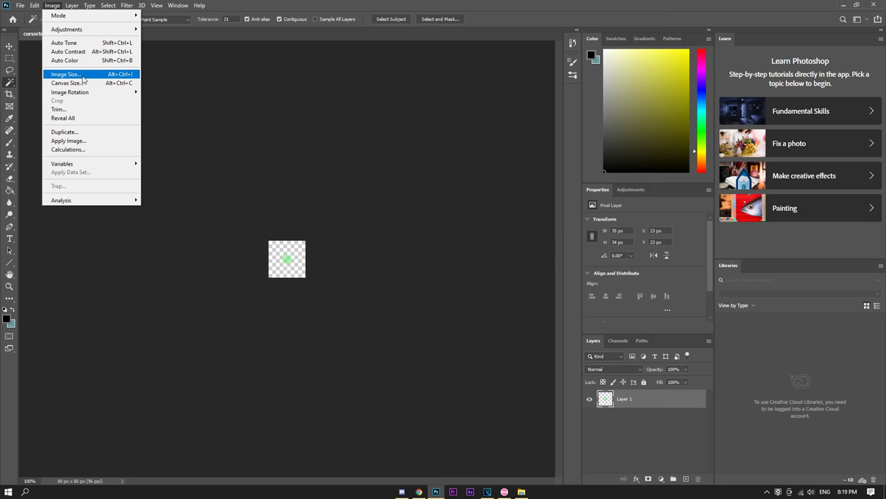
pyautogui.click(66, 74)
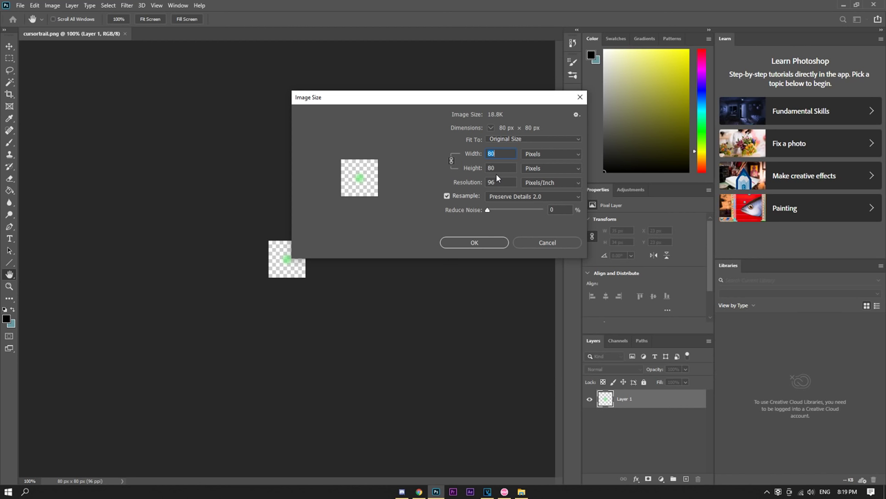
pyautogui.write('4')
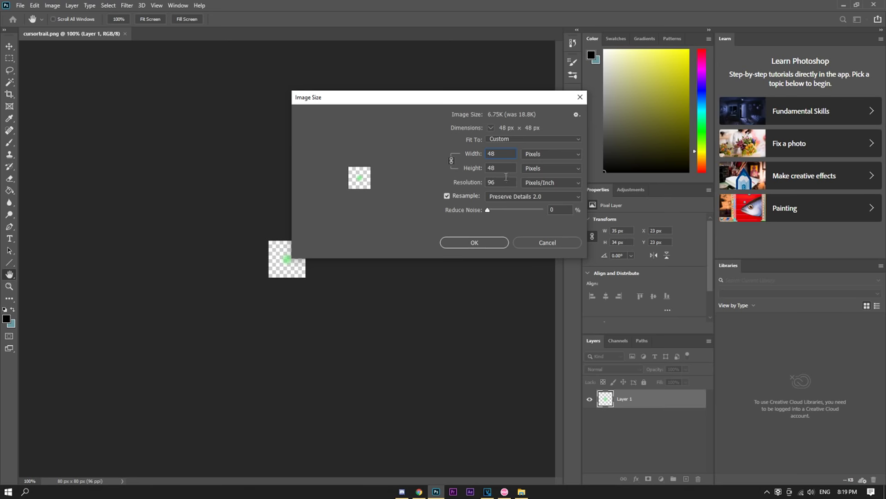
pyautogui.click(489, 243)
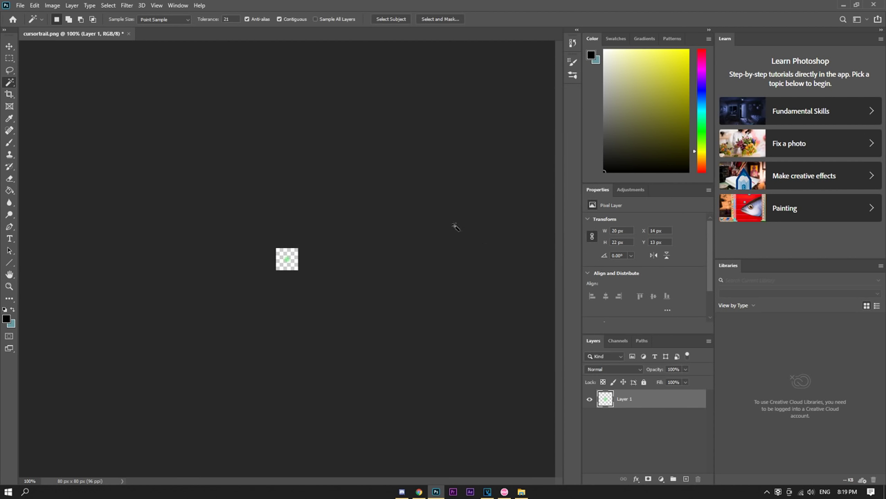
# Step: Export the 48 px image as PNG, replacing cursortrail.png in the skin folder
pyautogui.click(20, 4)
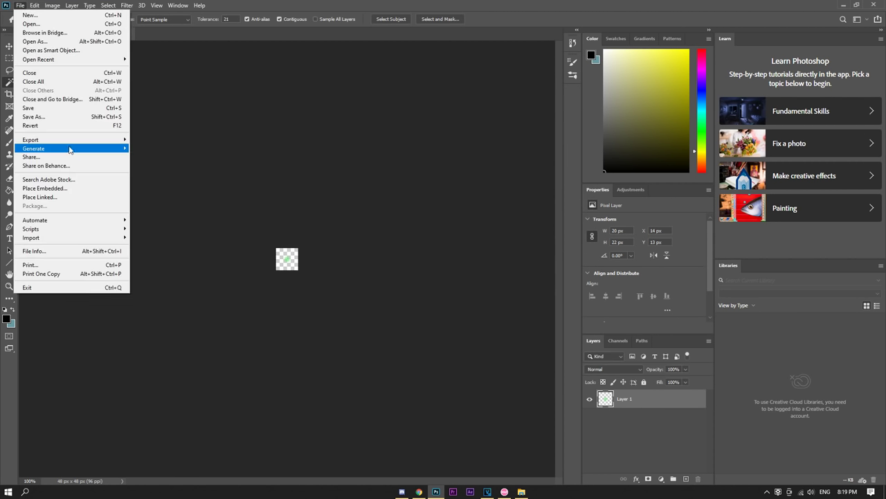
pyautogui.moveTo(69, 140)
pyautogui.click(172, 141)
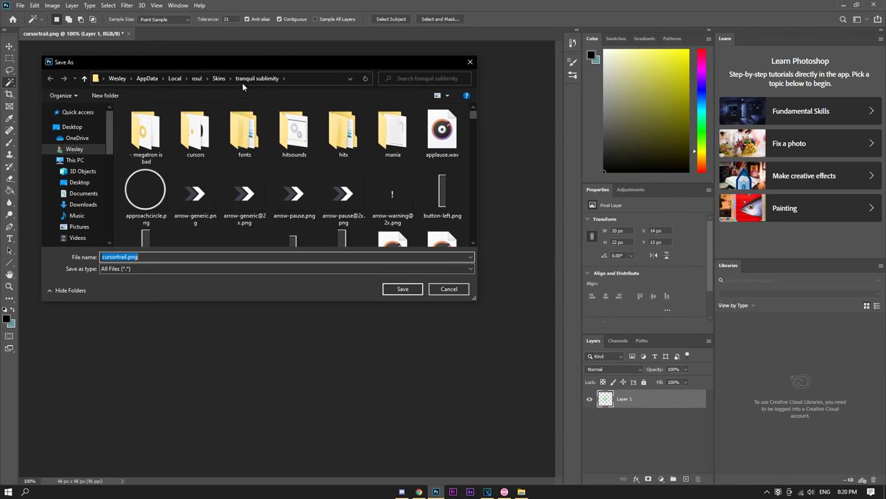
pyautogui.click(403, 288)
pyautogui.click(465, 246)
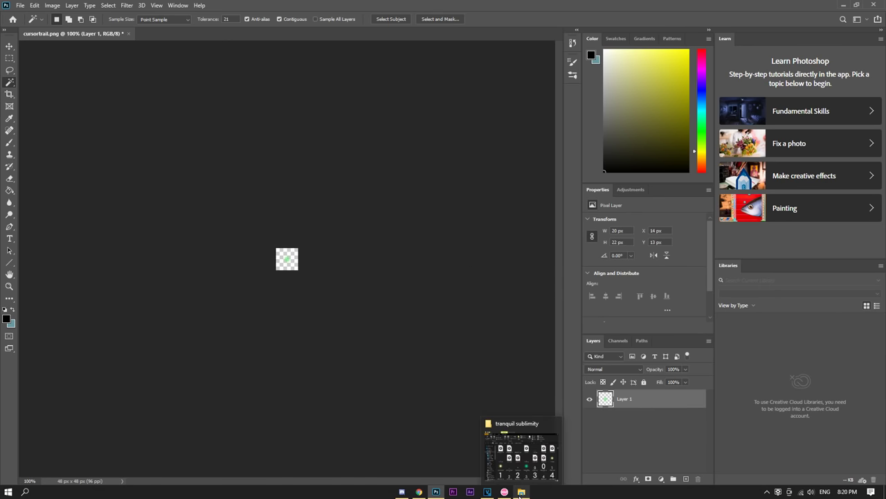
pyautogui.click(521, 493)
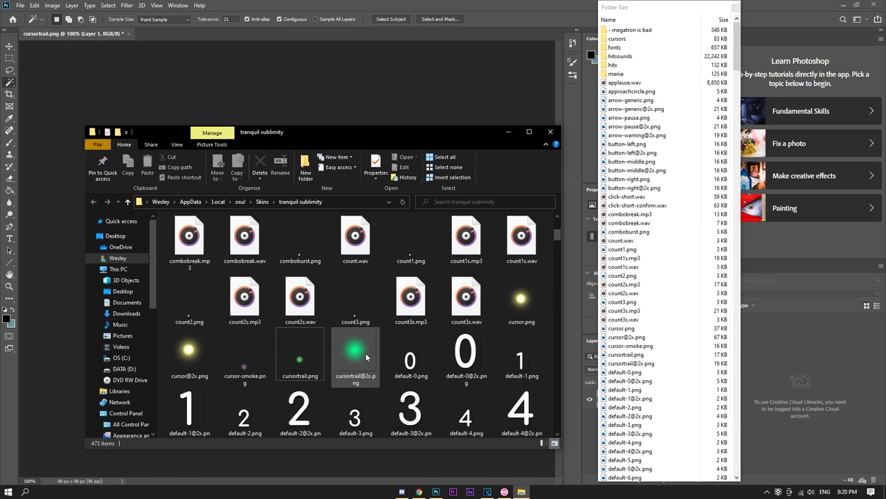
pyautogui.click(125, 34)
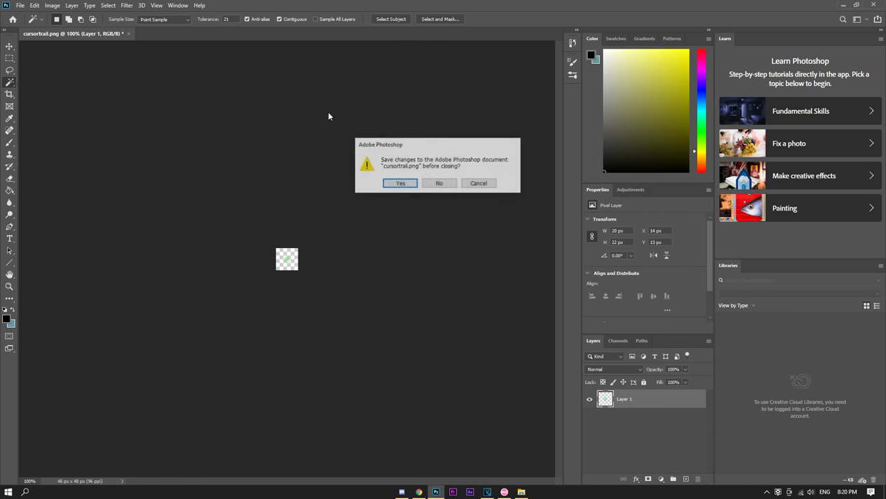
pyautogui.click(440, 181)
pyautogui.click(522, 492)
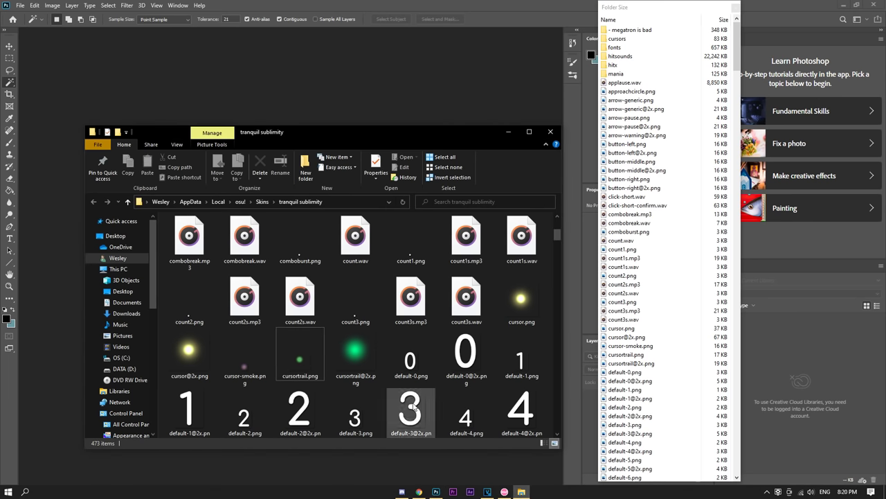
pyautogui.click(358, 356)
pyautogui.moveTo(365, 360); pyautogui.dragTo(281, 99)
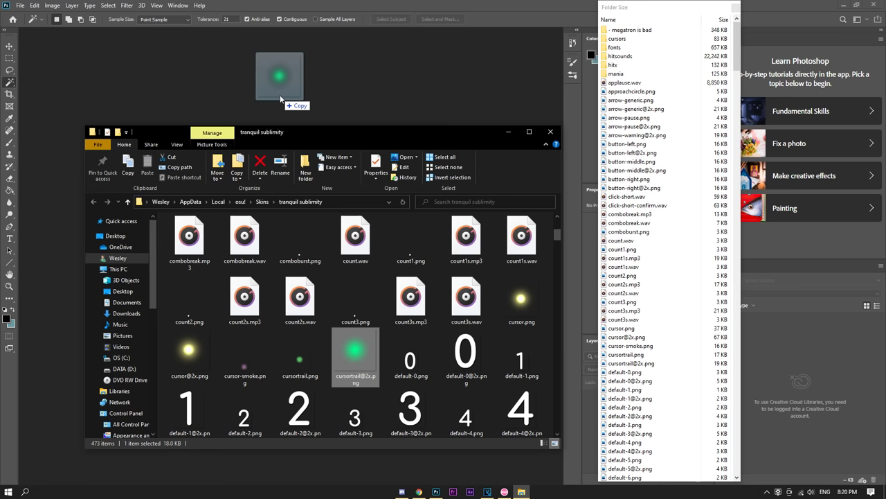
pyautogui.moveTo(280, 99); pyautogui.dragTo(279, 99)
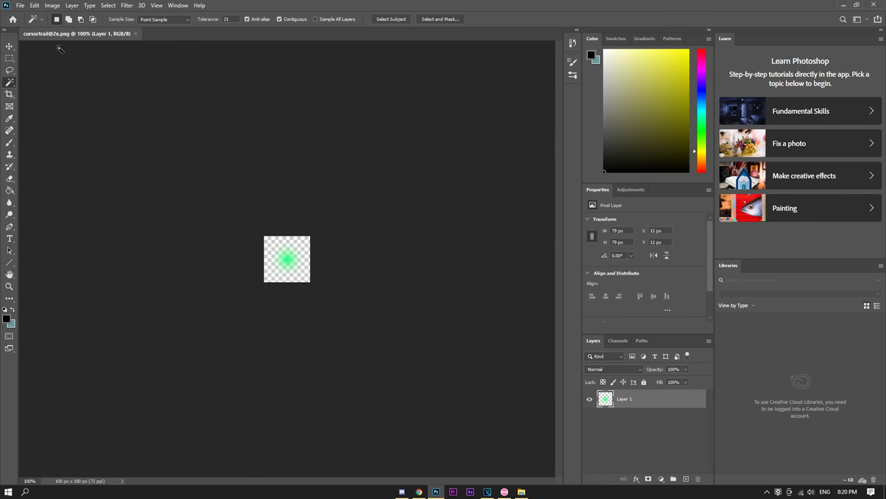
pyautogui.click(21, 6)
pyautogui.moveTo(46, 8)
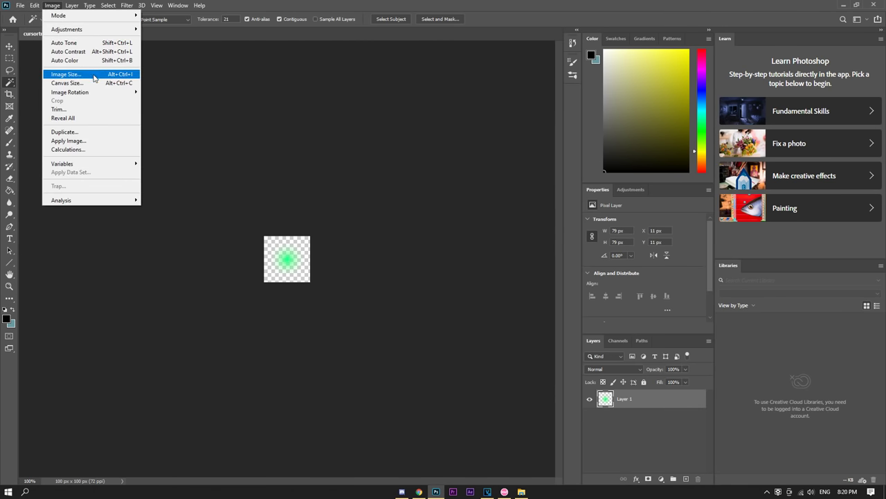
pyautogui.click(66, 75)
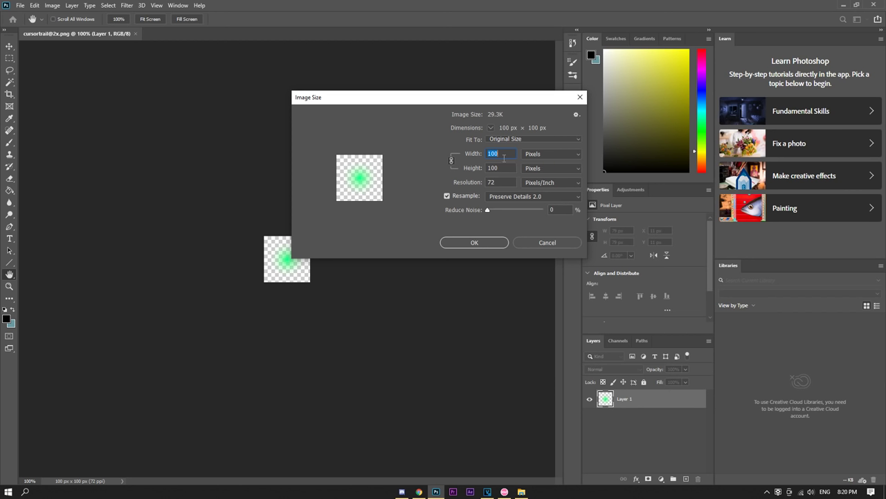
pyautogui.write('60')
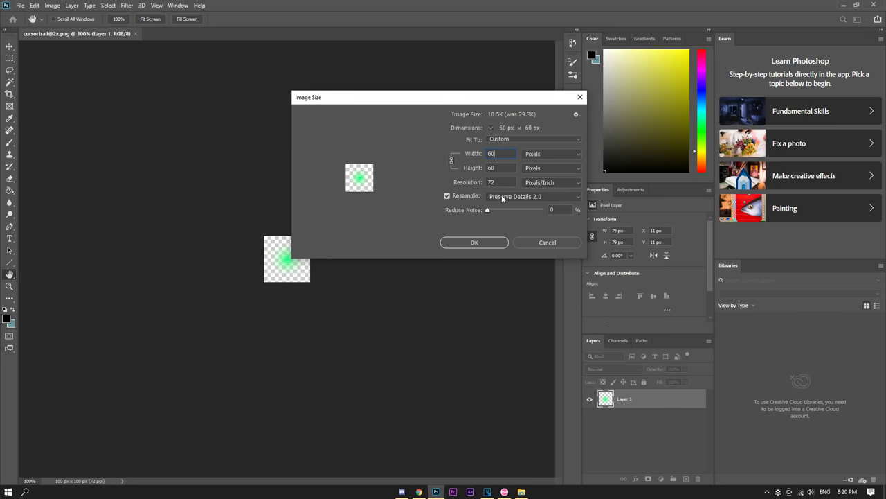
pyautogui.click(483, 243)
pyautogui.click(20, 5)
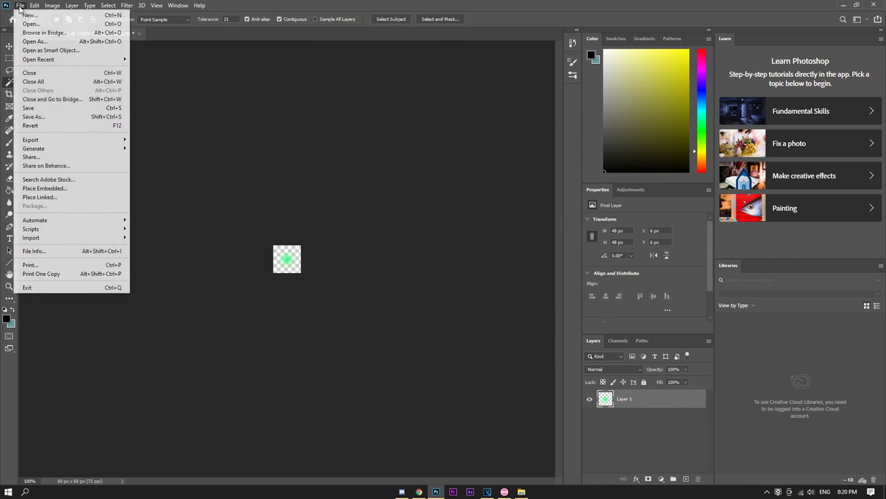
pyautogui.moveTo(54, 140)
pyautogui.click(169, 143)
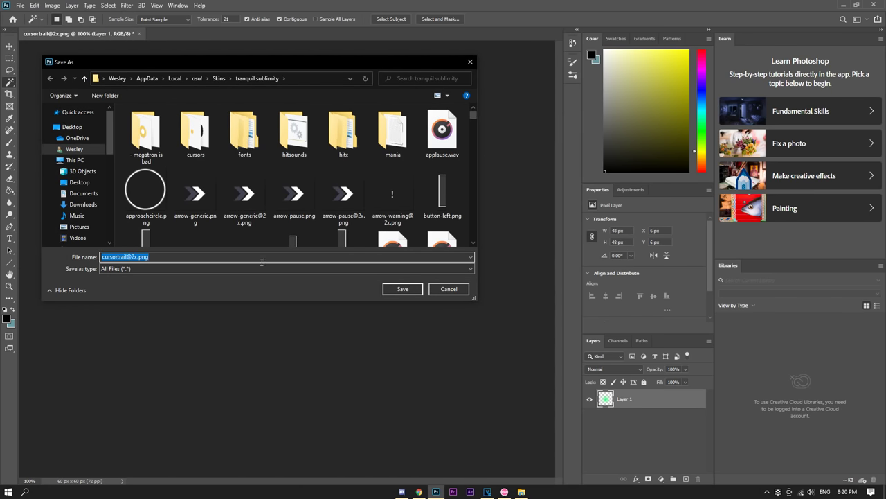
pyautogui.click(402, 289)
pyautogui.click(465, 248)
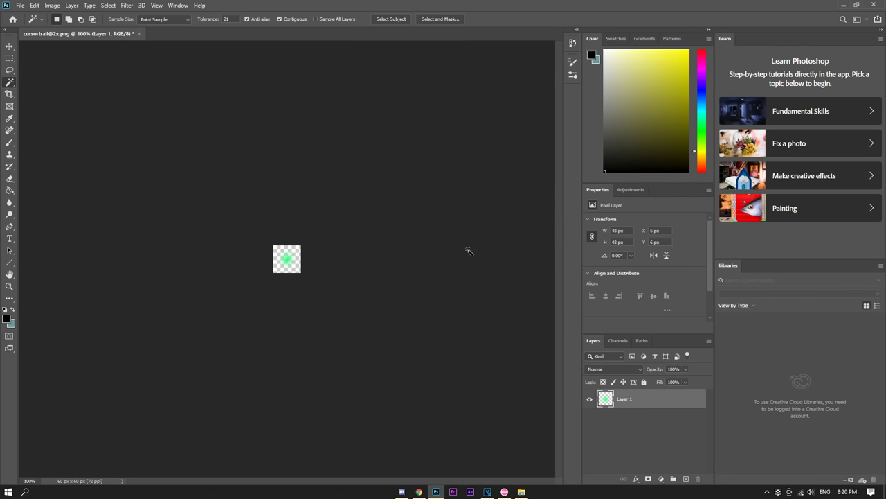
# Step: Drag cursormiddle.png into the tranquil sublimity folder, then close the Explorer window
pyautogui.click(521, 491)
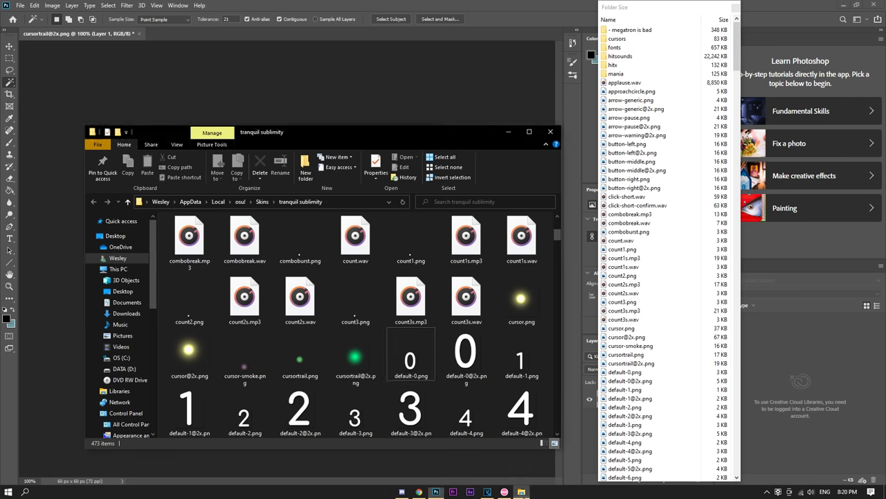
pyautogui.moveTo(470, 135); pyautogui.dragTo(465, 113)
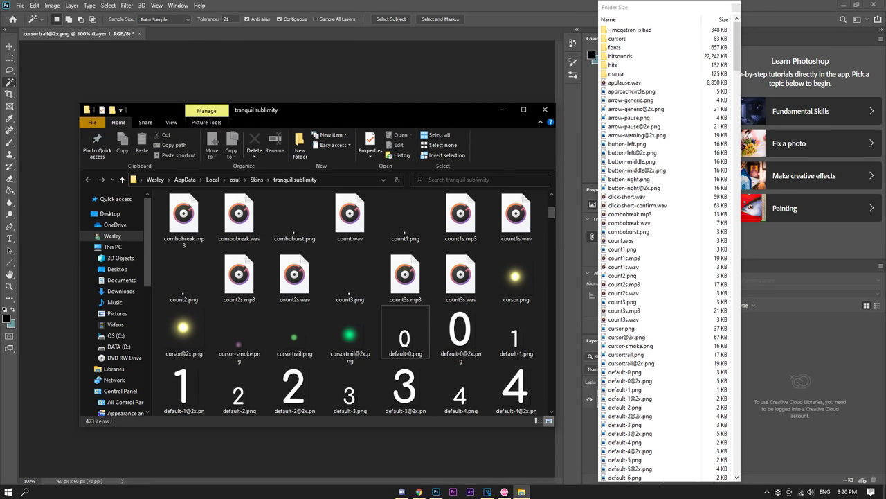
pyautogui.click(418, 491)
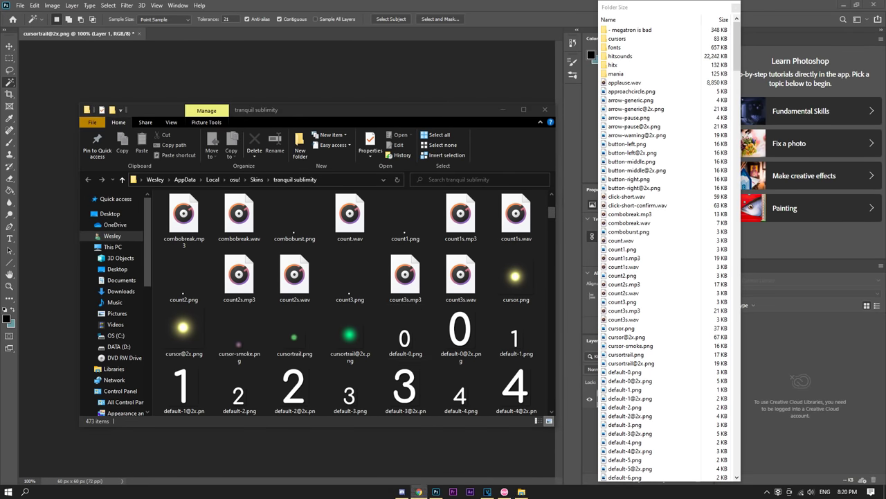
pyautogui.moveTo(275, 330); pyautogui.dragTo(351, 337)
pyautogui.moveTo(380, 295); pyautogui.dragTo(372, 321)
pyautogui.moveTo(303, 323); pyautogui.dragTo(305, 324)
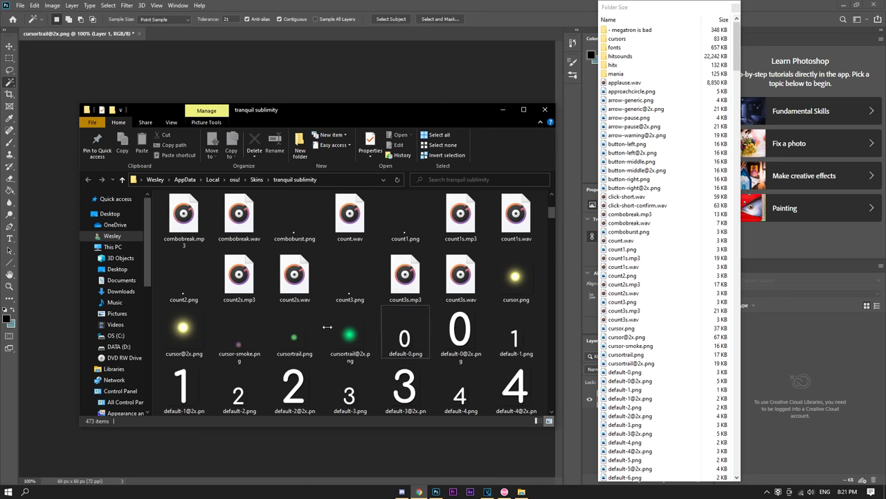
pyautogui.click(546, 109)
# Step: Reload the tranquil sublimity skin in osu! by switching to Default and back
pyautogui.click(505, 492)
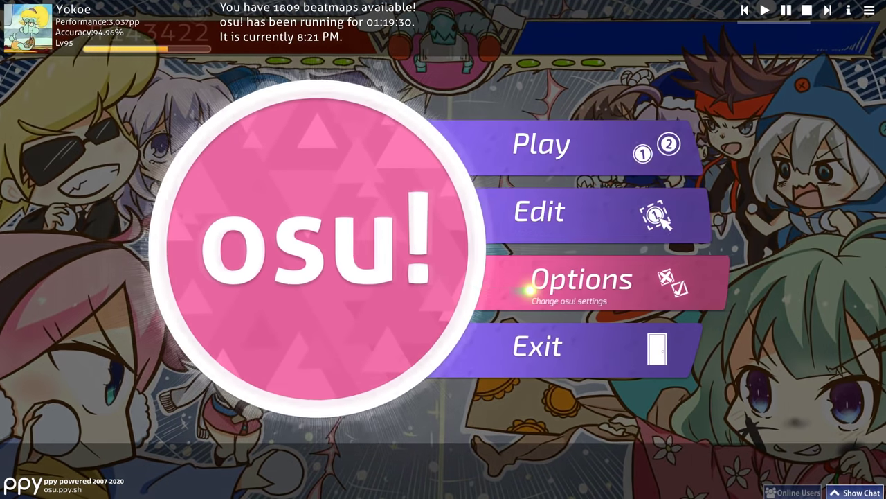
pyautogui.click(529, 291)
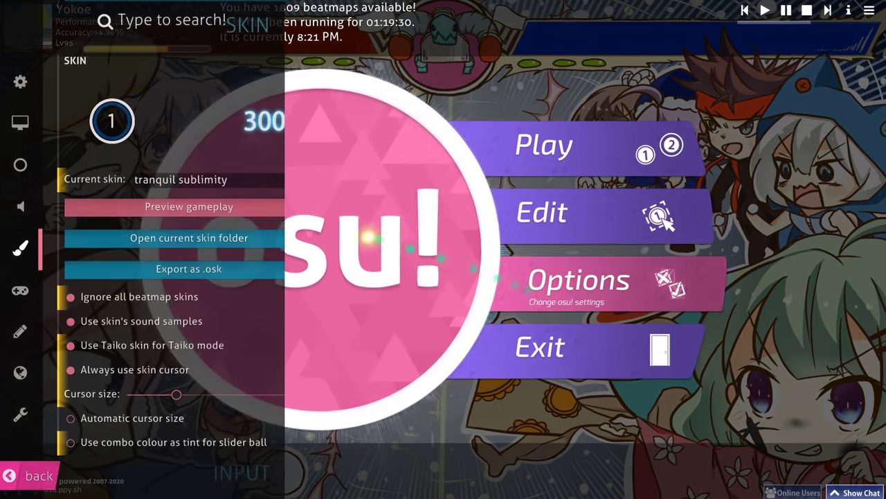
pyautogui.click(208, 180)
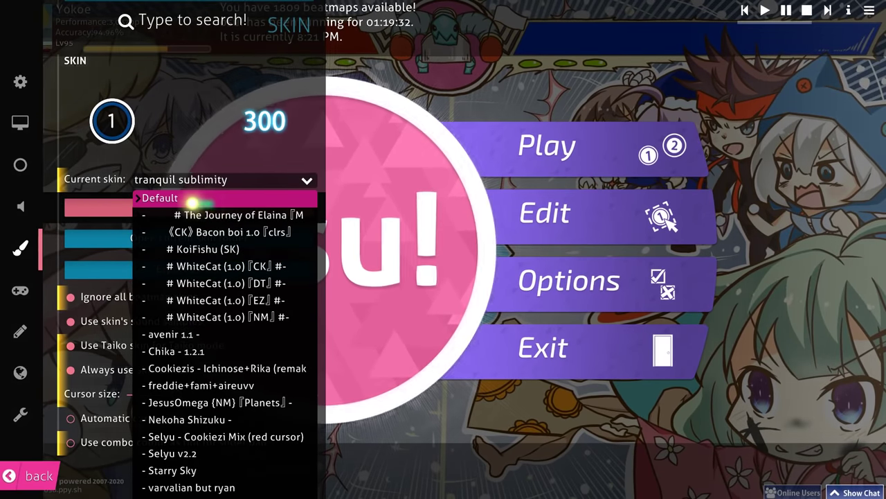
pyautogui.click(163, 197)
pyautogui.click(223, 181)
pyautogui.scroll(-15, 232, 287)
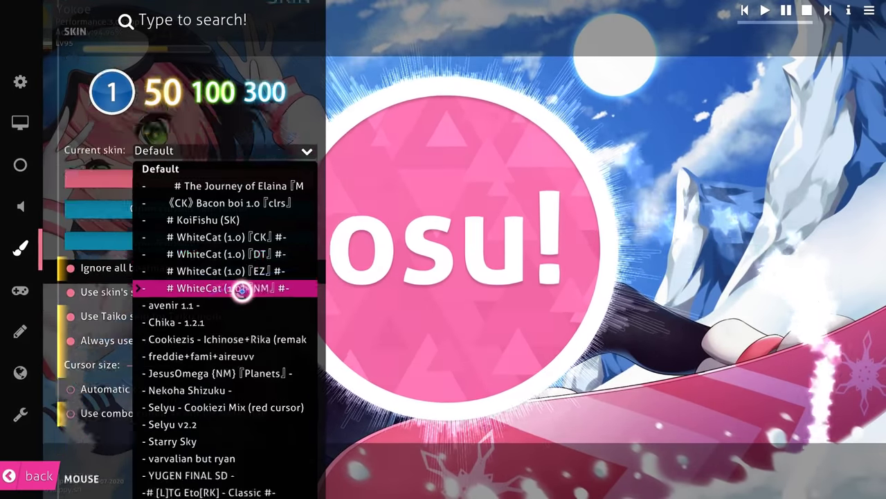
pyautogui.scroll(-5, 232, 288)
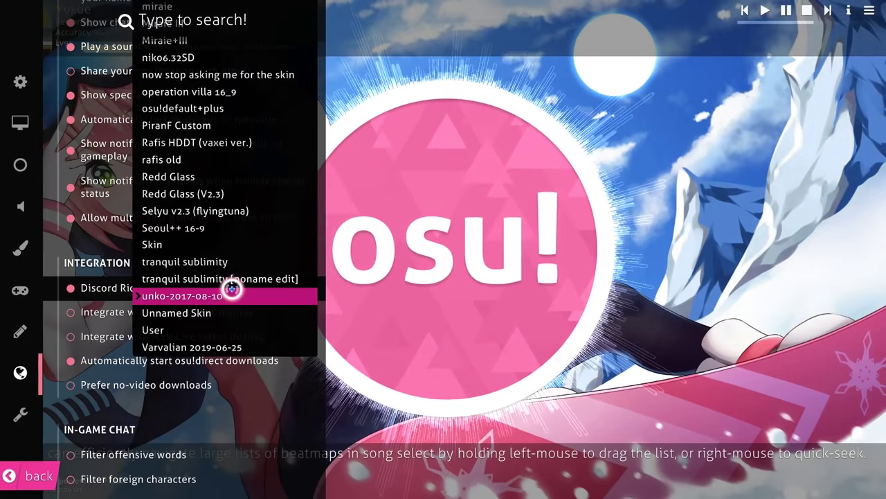
pyautogui.click(257, 263)
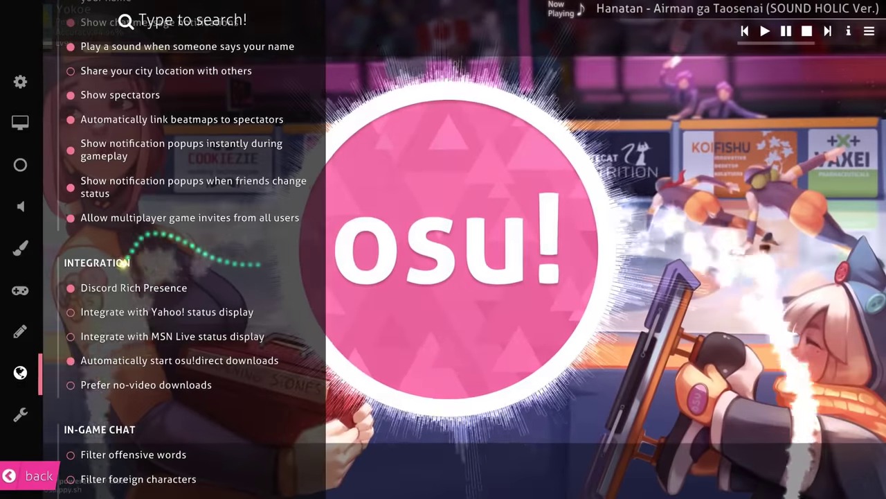
# Step: Raise the osu! cursor size slider from 0.6x to 1.25x
pyautogui.scroll(10, 246, 208)
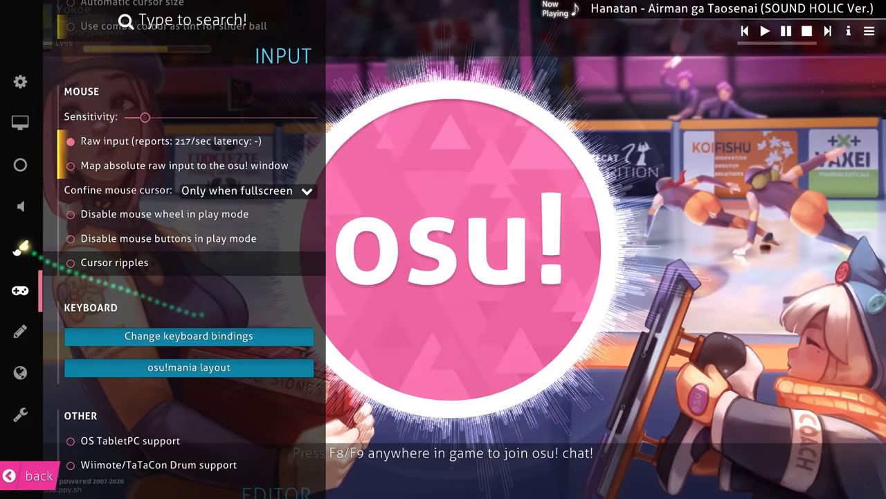
pyautogui.click(20, 247)
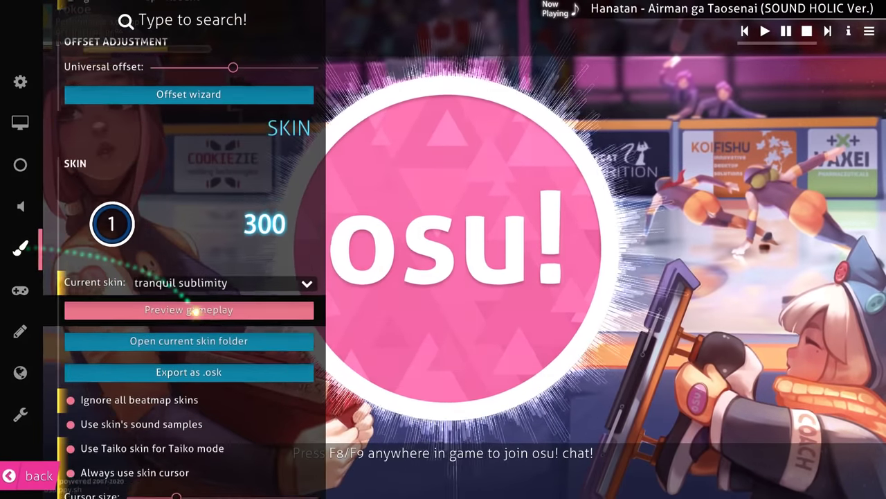
pyautogui.moveTo(176, 296); pyautogui.dragTo(240, 297)
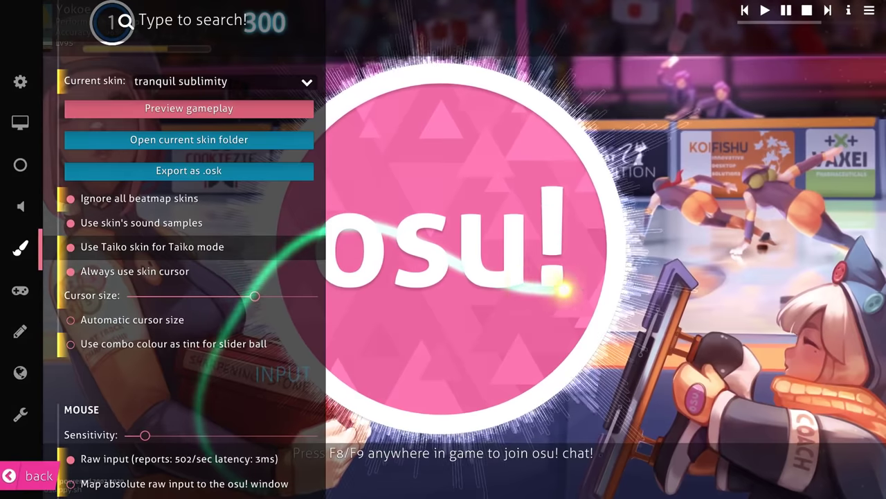
pyautogui.click(574, 298)
# Step: Start solo play of Anata dake ga Shiru Sekai on the IntroductioN difficulty
pyautogui.click(541, 149)
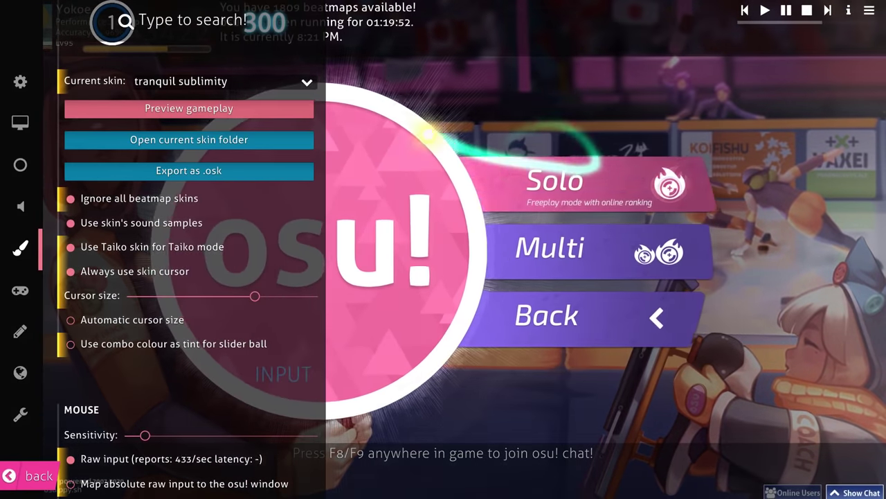
pyautogui.click(528, 181)
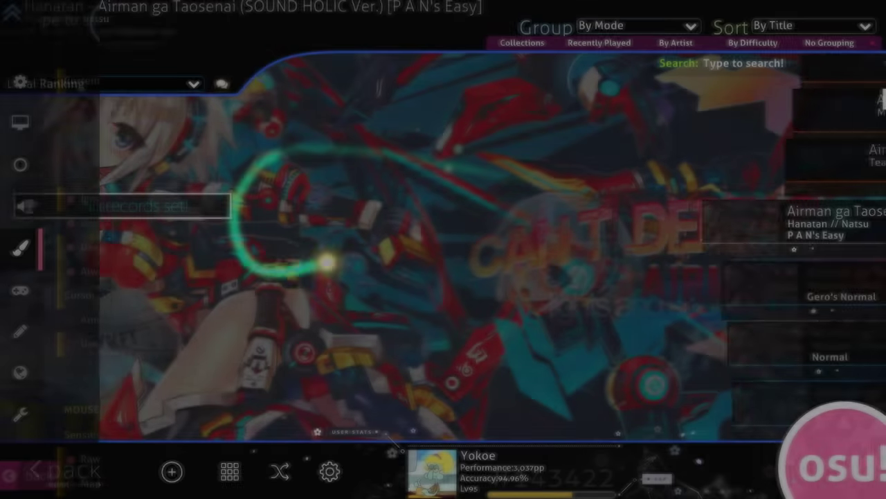
pyautogui.scroll(-5, 270, 339)
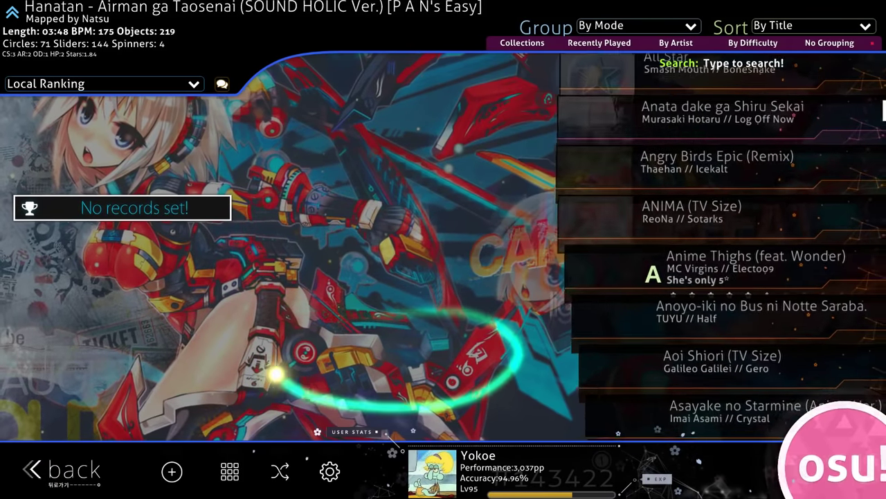
pyautogui.scroll(5, 257, 356)
pyautogui.scroll(-5, 256, 329)
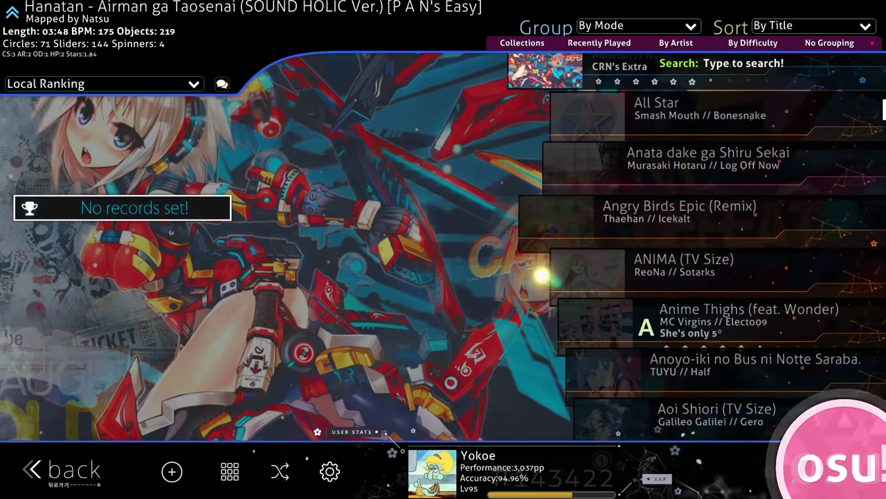
pyautogui.click(643, 122)
pyautogui.click(623, 277)
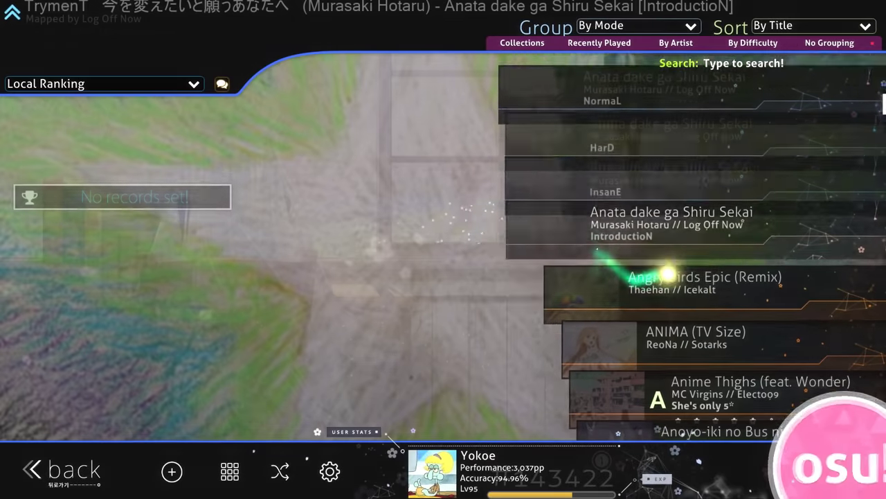
pyautogui.press('Return')
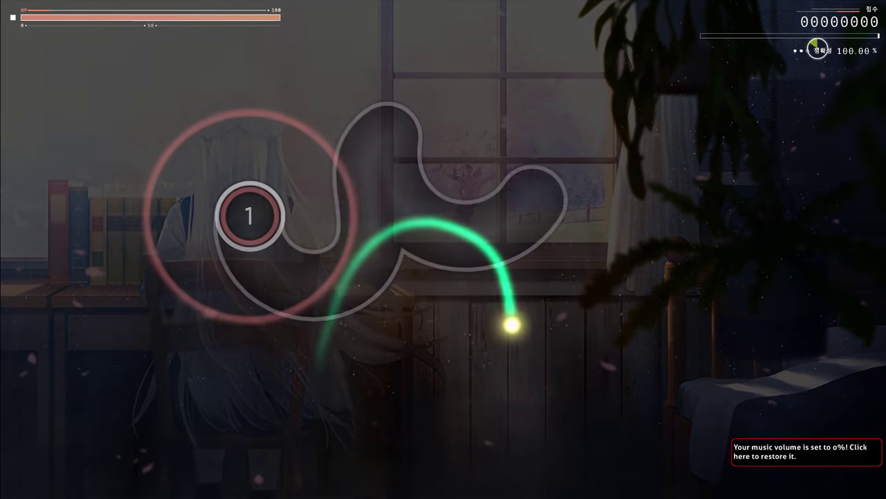
# Step: Hit the opening circles and follow the first sliders to test the cursor trail
pyautogui.click(257, 250)
pyautogui.moveTo(358, 247)
pyautogui.mouseDown()
pyautogui.moveTo(386, 202)
pyautogui.moveTo(409, 192)
pyautogui.moveTo(428, 241)
pyautogui.moveTo(494, 253)
pyautogui.mouseUp()
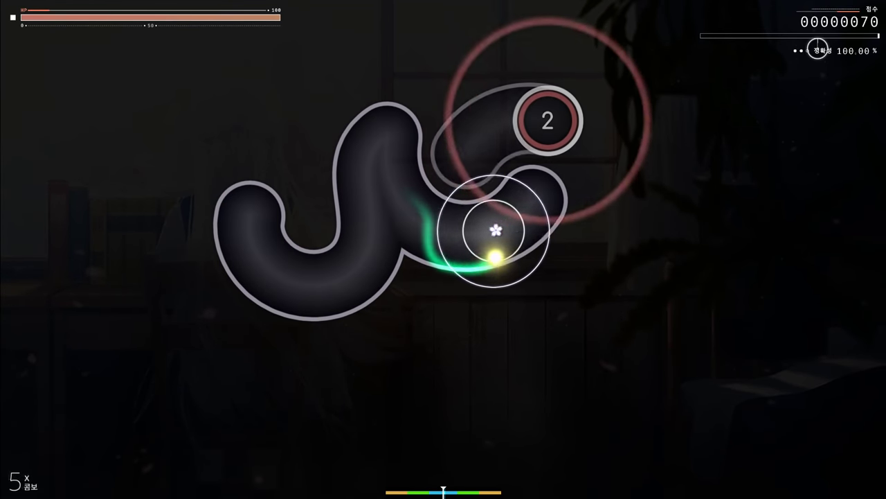
pyautogui.click(547, 119)
pyautogui.moveTo(607, 174); pyautogui.dragTo(589, 182)
pyautogui.moveTo(644, 182)
pyautogui.mouseDown()
pyautogui.moveTo(660, 230)
pyautogui.moveTo(658, 279)
pyautogui.mouseUp()
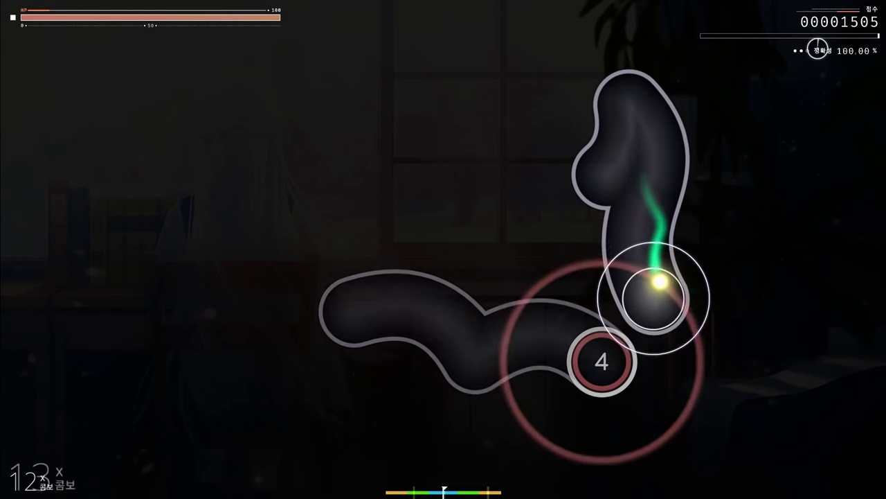
pyautogui.moveTo(605, 357); pyautogui.dragTo(559, 355)
# Step: Follow the next several sliders, then pause the game with Esc
pyautogui.moveTo(447, 325); pyautogui.dragTo(383, 334)
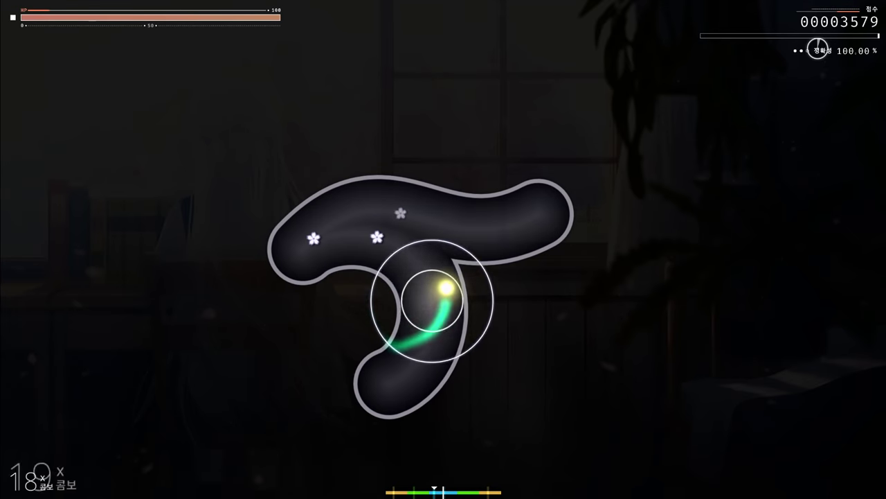
pyautogui.moveTo(400, 220)
pyautogui.mouseDown()
pyautogui.moveTo(467, 241)
pyautogui.moveTo(524, 230)
pyautogui.mouseUp()
pyautogui.moveTo(480, 145); pyautogui.dragTo(433, 65)
pyautogui.moveTo(611, 190); pyautogui.dragTo(601, 232)
pyautogui.moveTo(476, 267)
pyautogui.mouseDown()
pyautogui.moveTo(436, 255)
pyautogui.moveTo(419, 334)
pyautogui.moveTo(329, 304)
pyautogui.moveTo(342, 256)
pyautogui.moveTo(377, 201)
pyautogui.moveTo(431, 355)
pyautogui.mouseUp()
pyautogui.press('Escape')
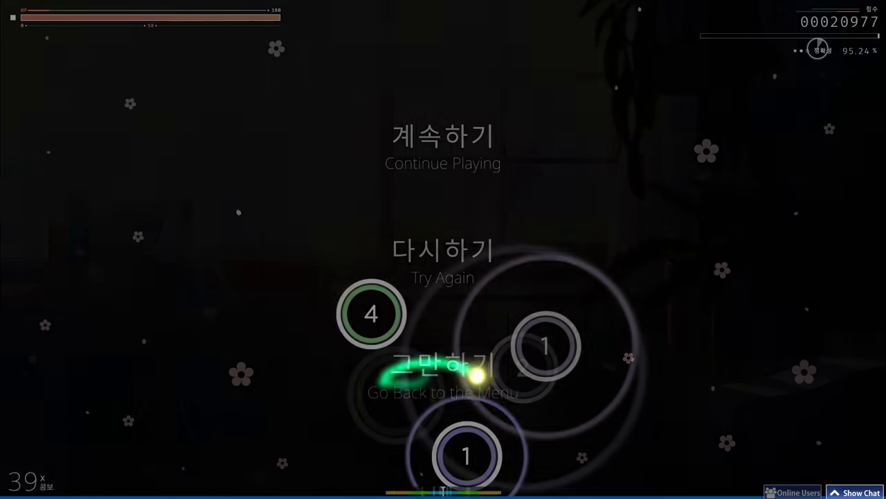